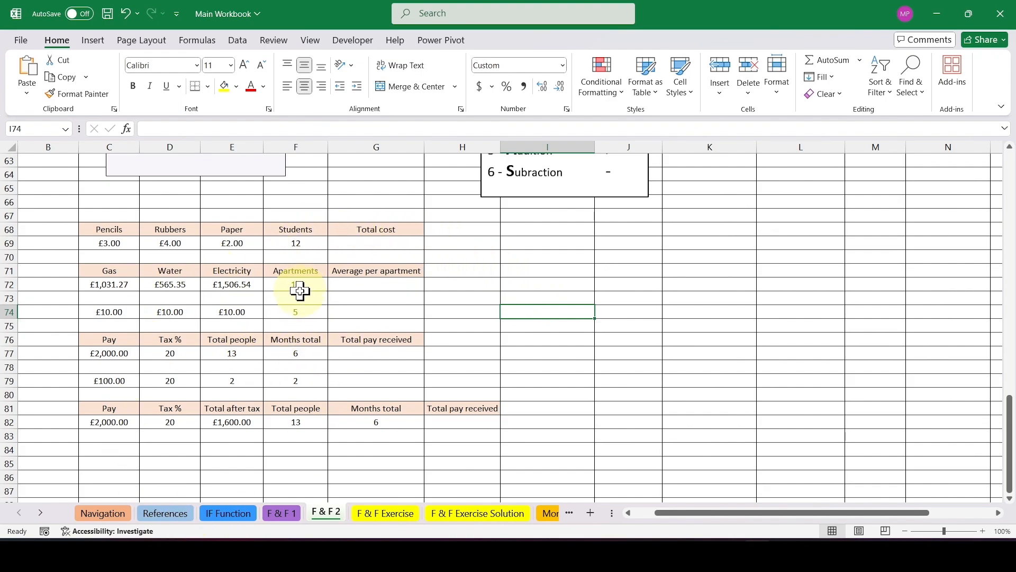
In the Total cost cell G69, add the pencils, rubbers and paper prices and multiply by the students with =(C69+D69+E69)*F69.
left_click_drag(98, 227, 206, 240)
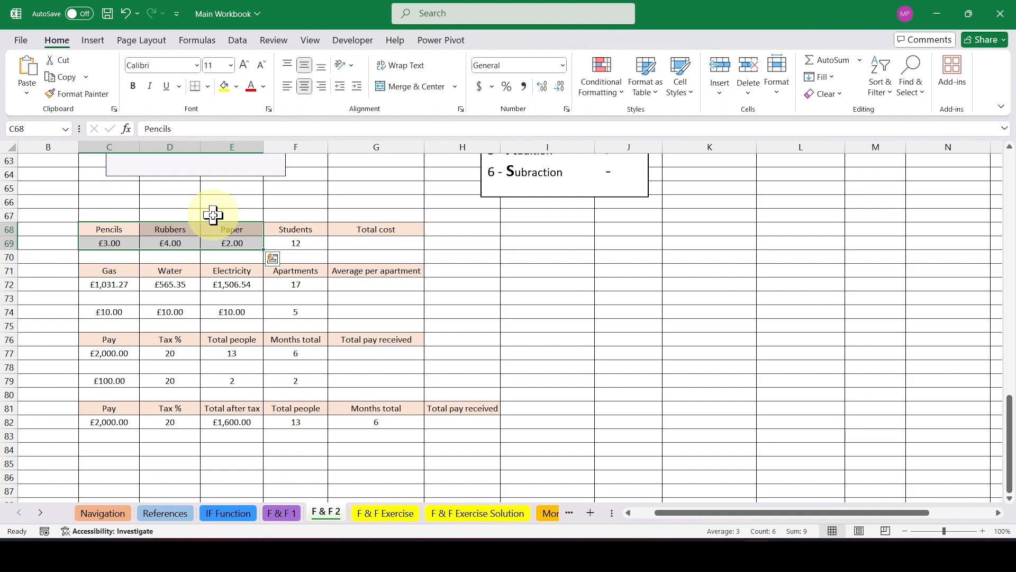
left_click(306, 247)
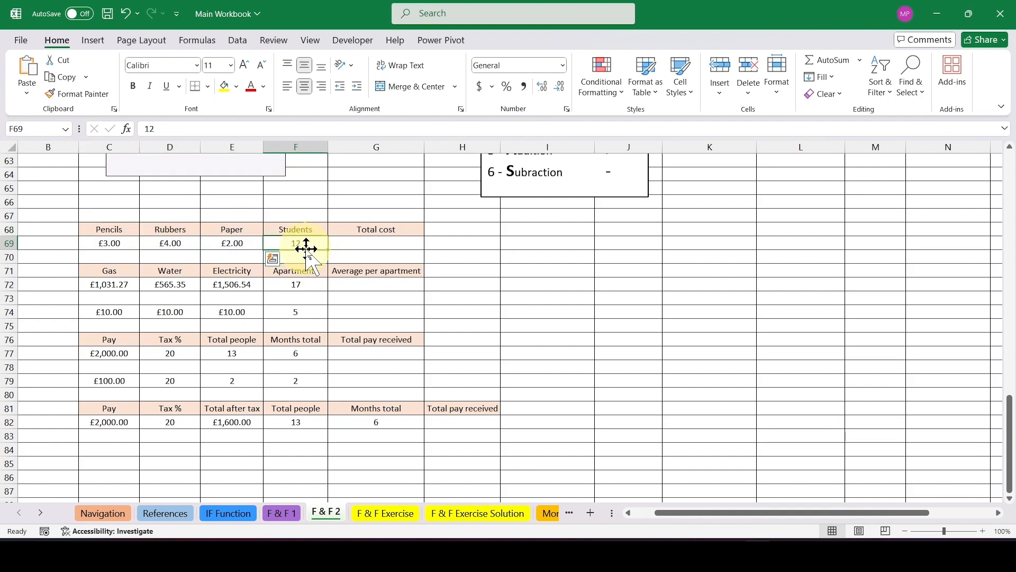
left_click(403, 244)
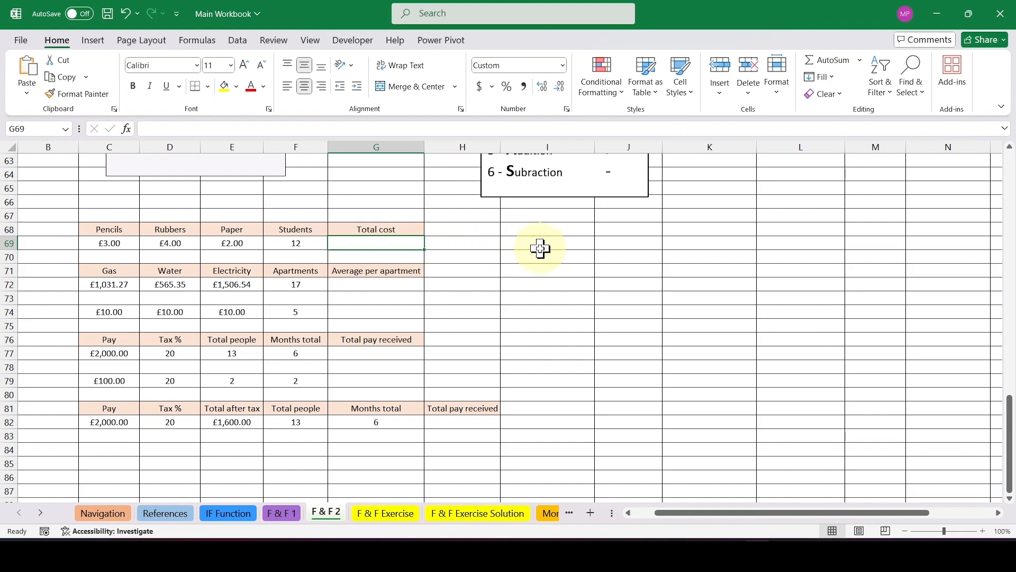
type("=")
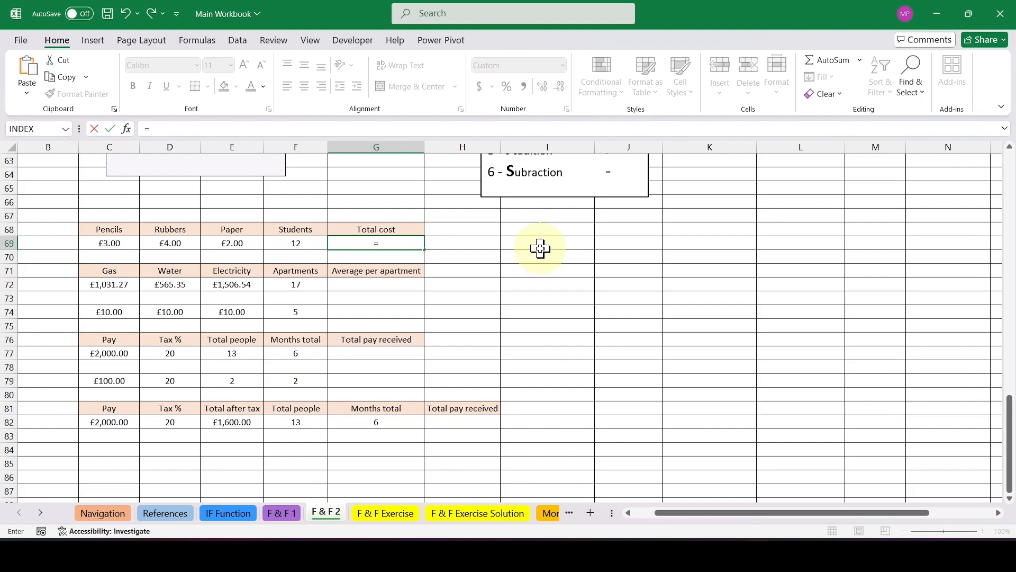
type("(")
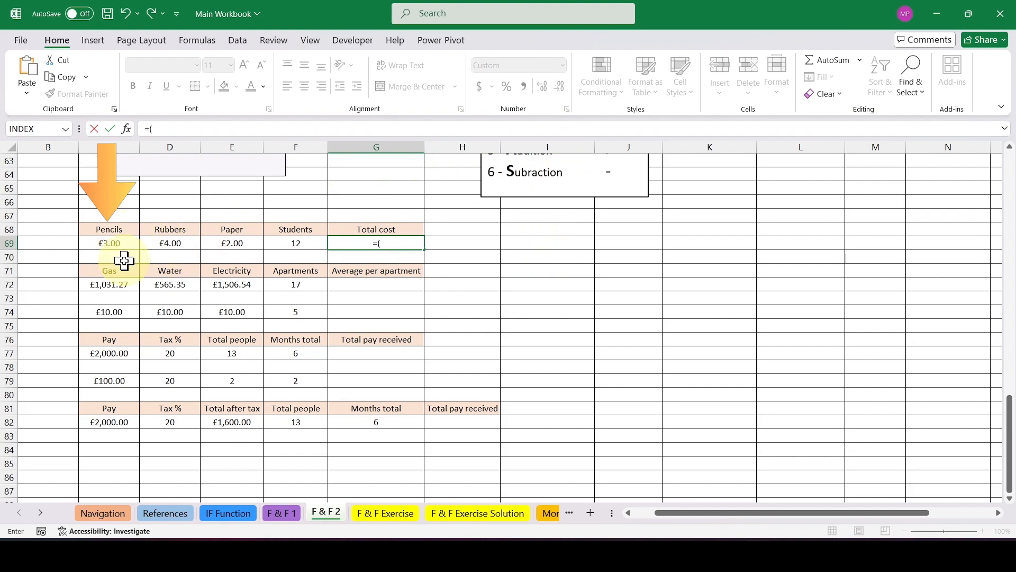
left_click(125, 244)
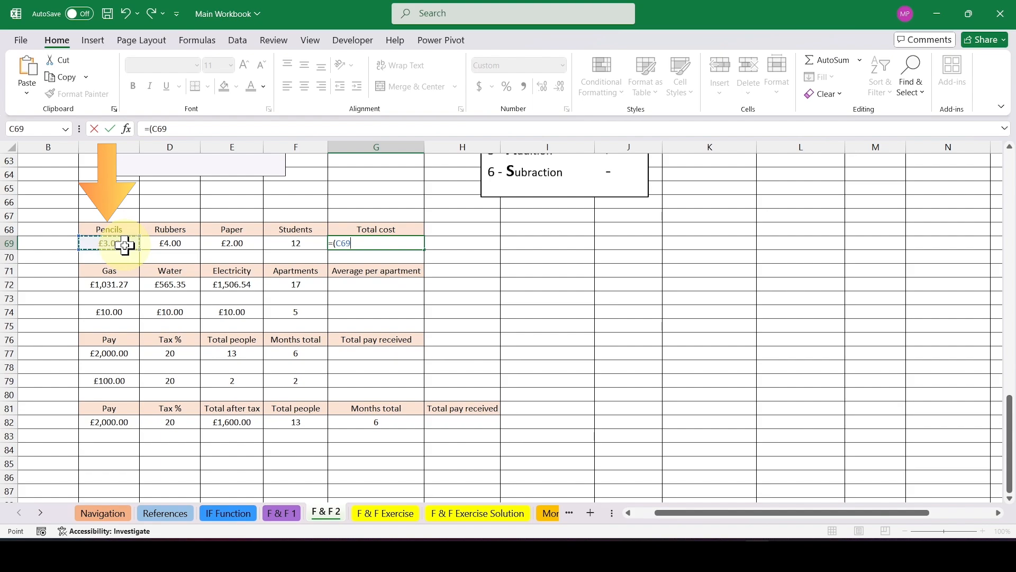
type("+")
left_click(182, 241)
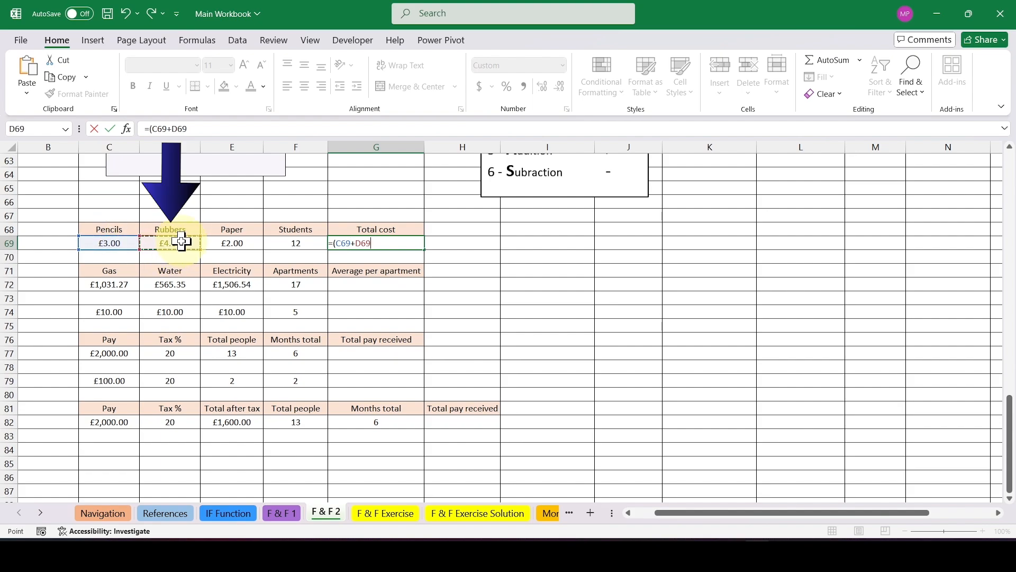
type("+")
left_click(236, 242)
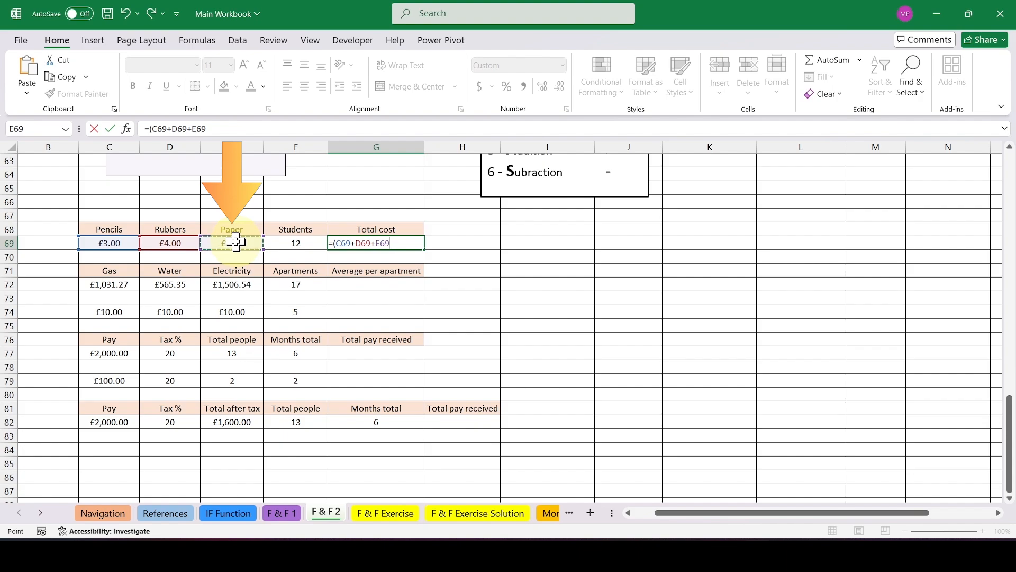
type(")")
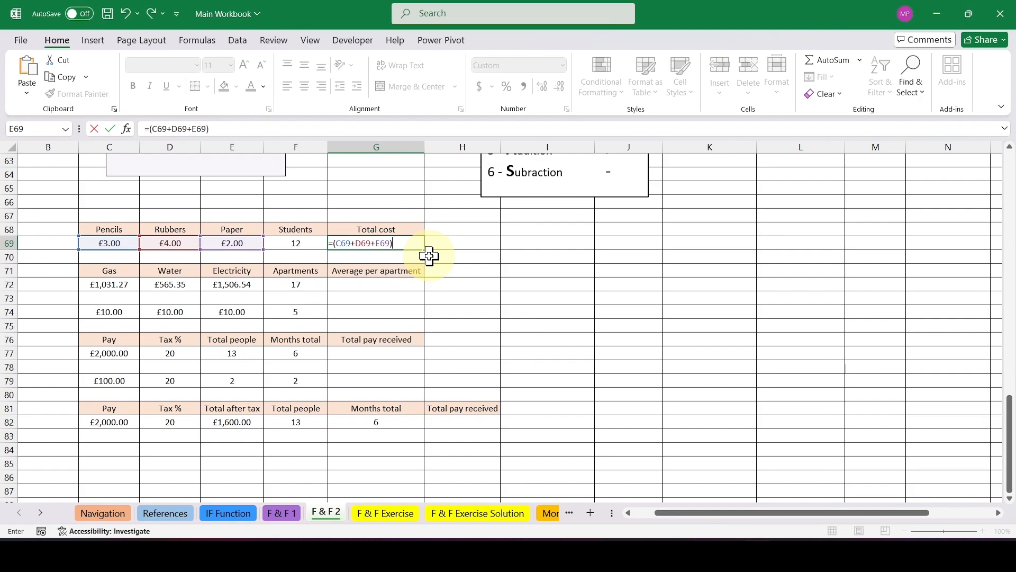
type("*")
left_click(310, 245)
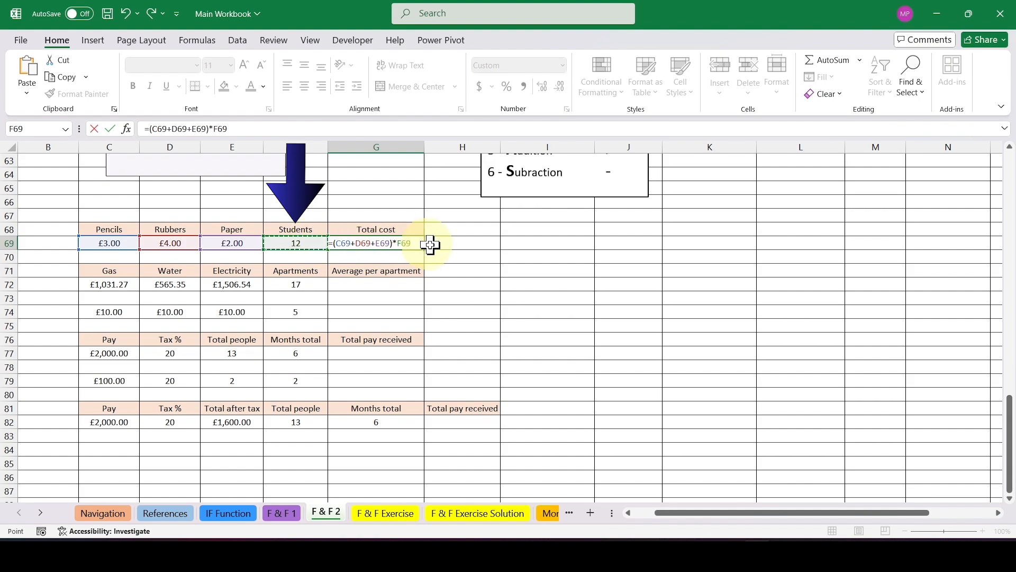
key("Return")
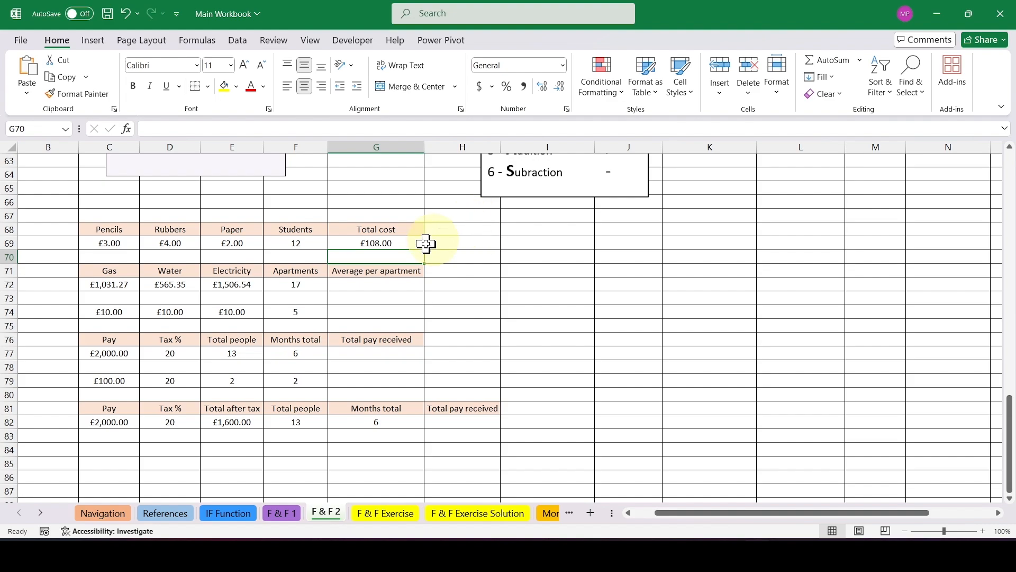
Review the gas, water and electricity costs in row 72, the total cost formula in G69 and the empty average cell G72.
left_click(367, 285)
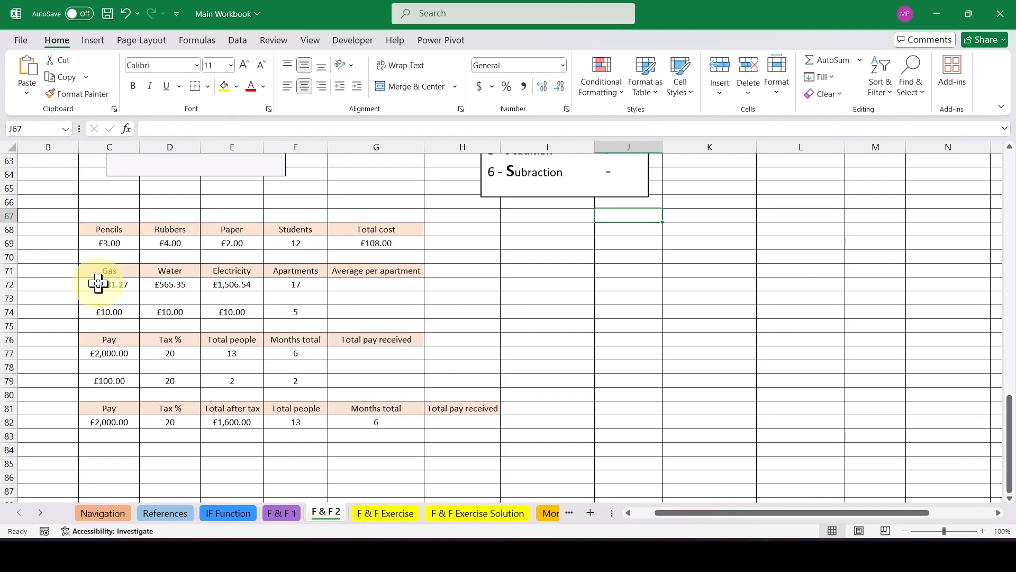
left_click_drag(95, 284, 415, 289)
left_click(511, 294)
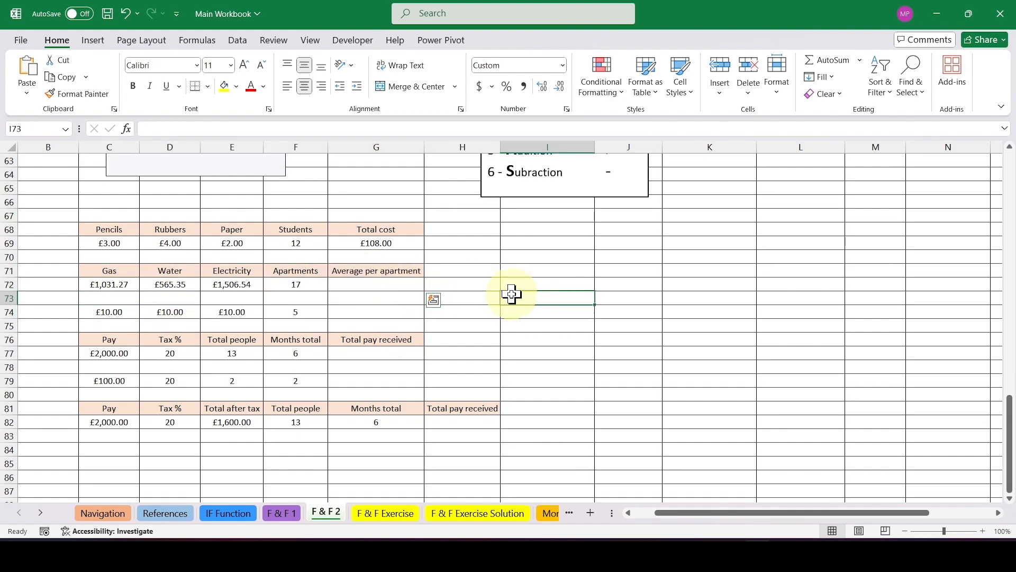
left_click(105, 286)
left_click(177, 283)
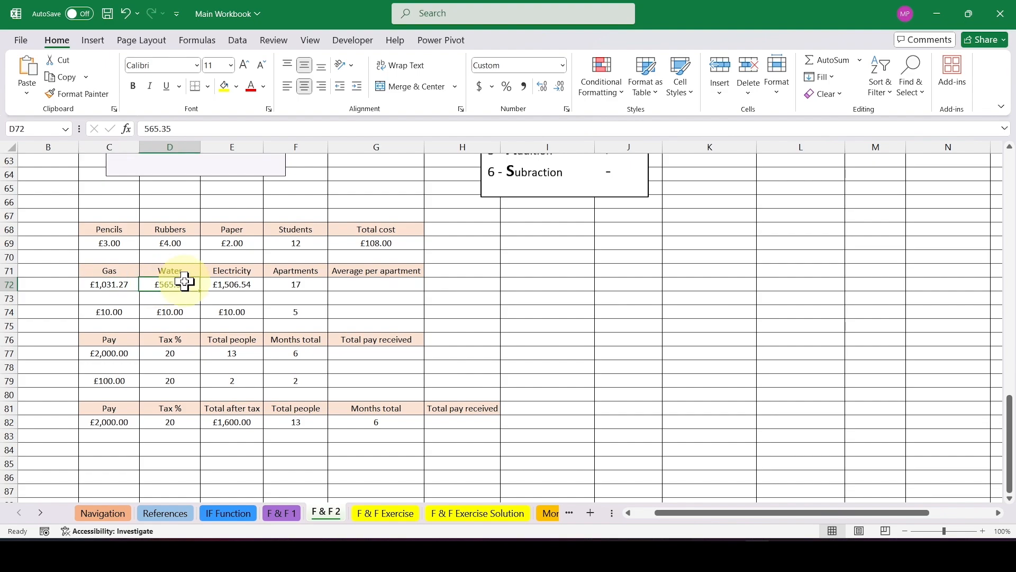
left_click(245, 289)
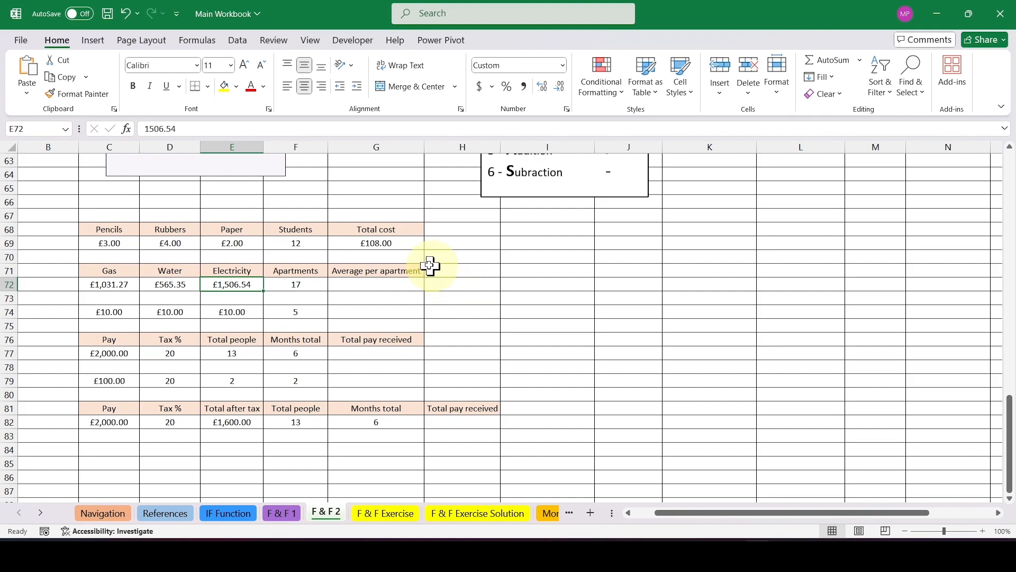
left_click(402, 243)
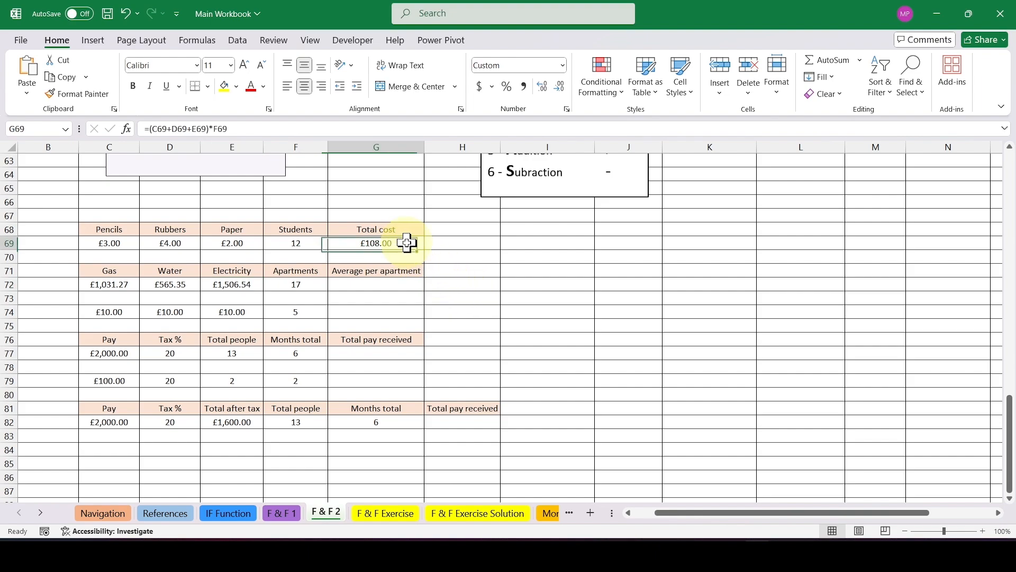
left_click(404, 285)
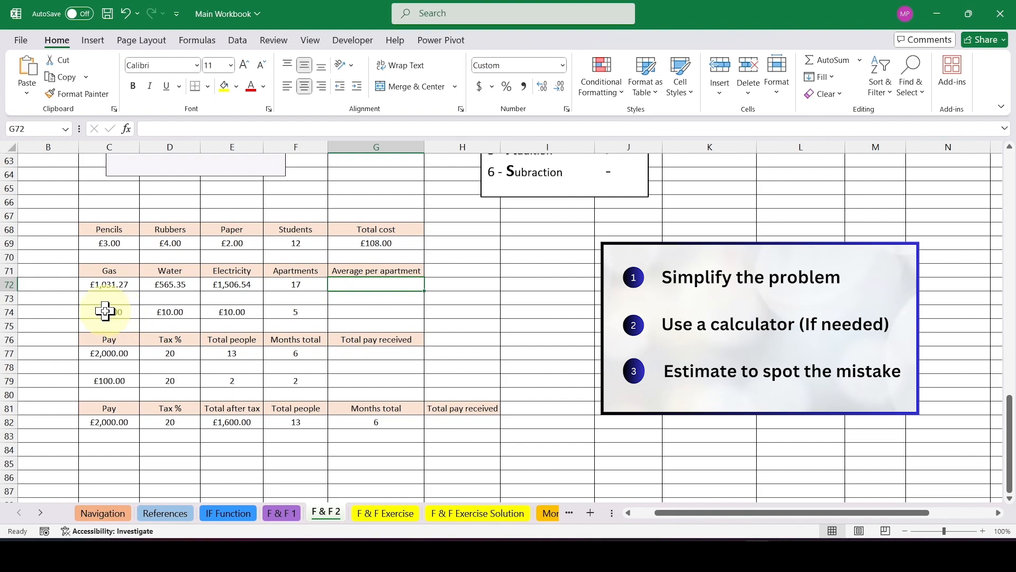
Enter 6 in H74 as the expected average for the simplified example of three £10 bills shared by 5 apartments.
left_click_drag(106, 313, 296, 315)
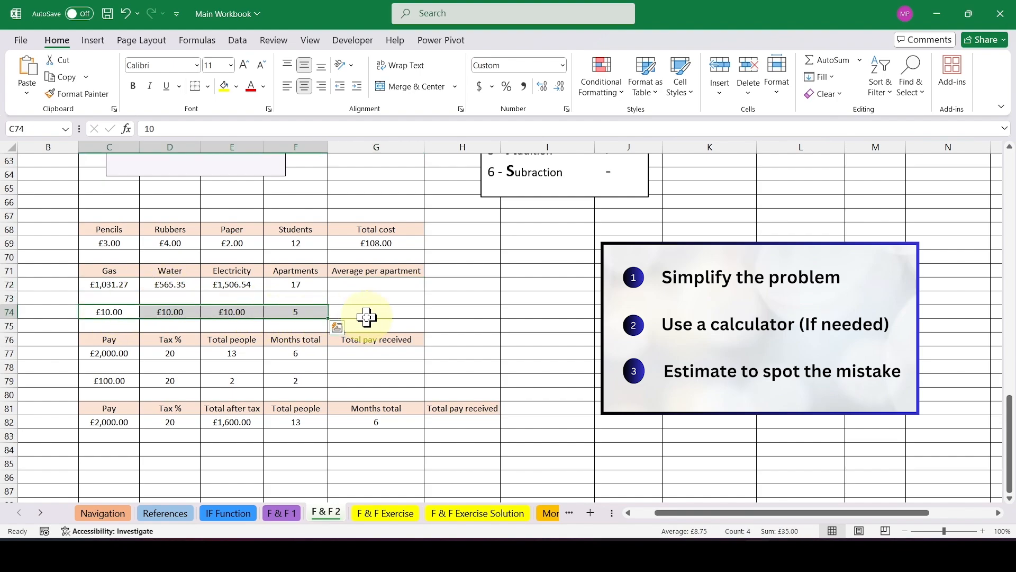
left_click(124, 309)
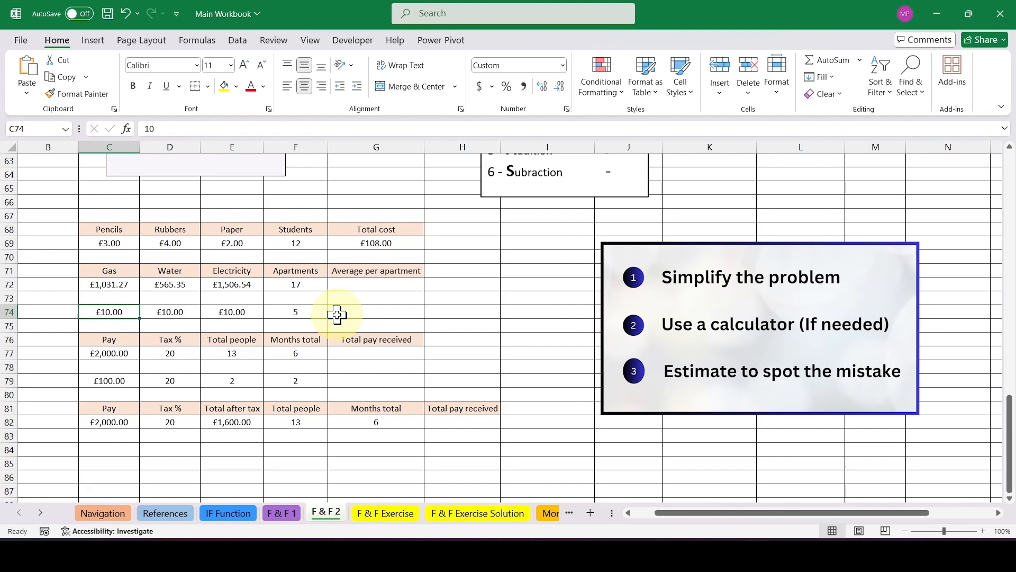
left_click(186, 321)
left_click(236, 311)
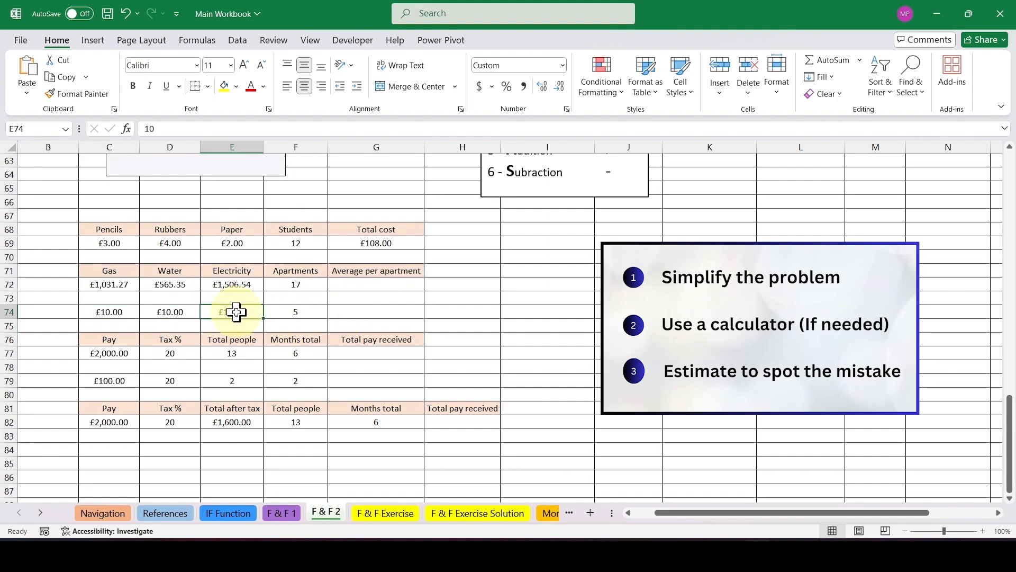
left_click(316, 312)
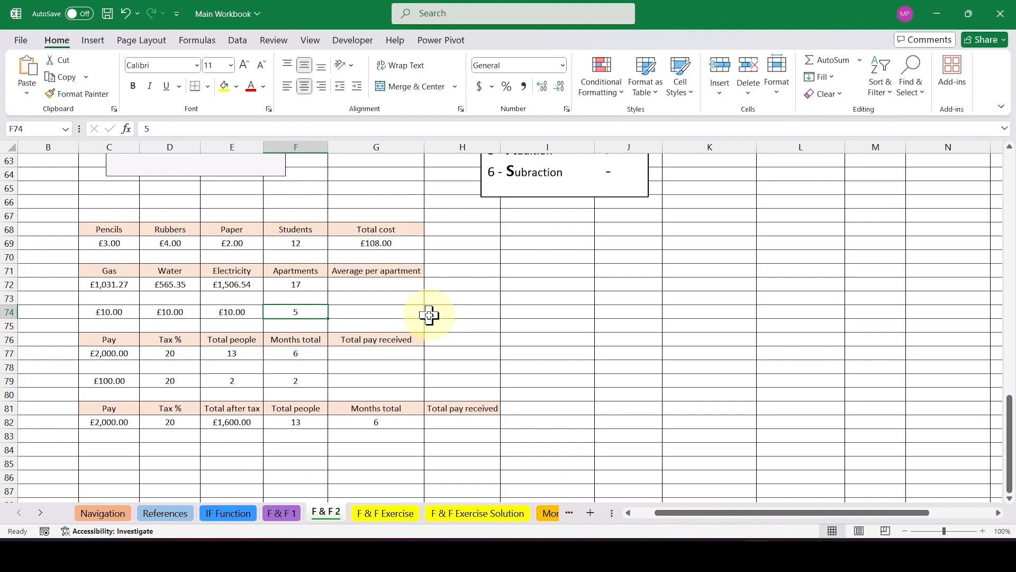
left_click(380, 309)
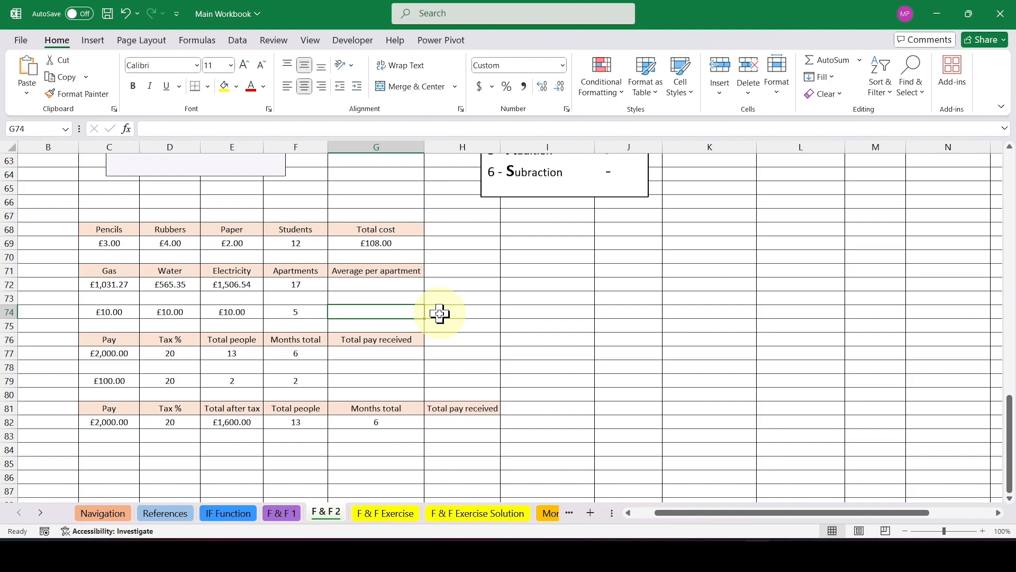
left_click(481, 314)
type("6")
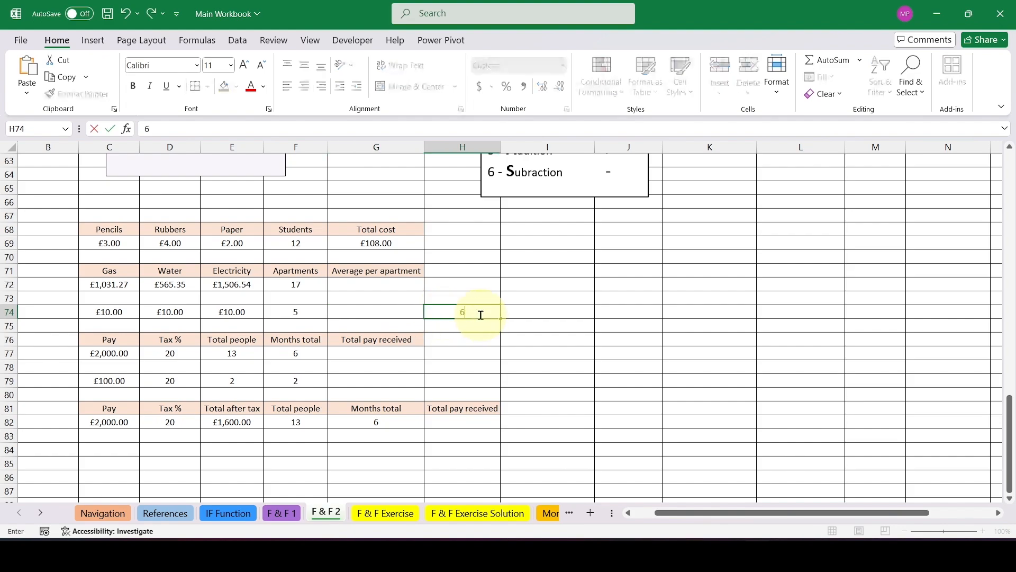
left_click(514, 324)
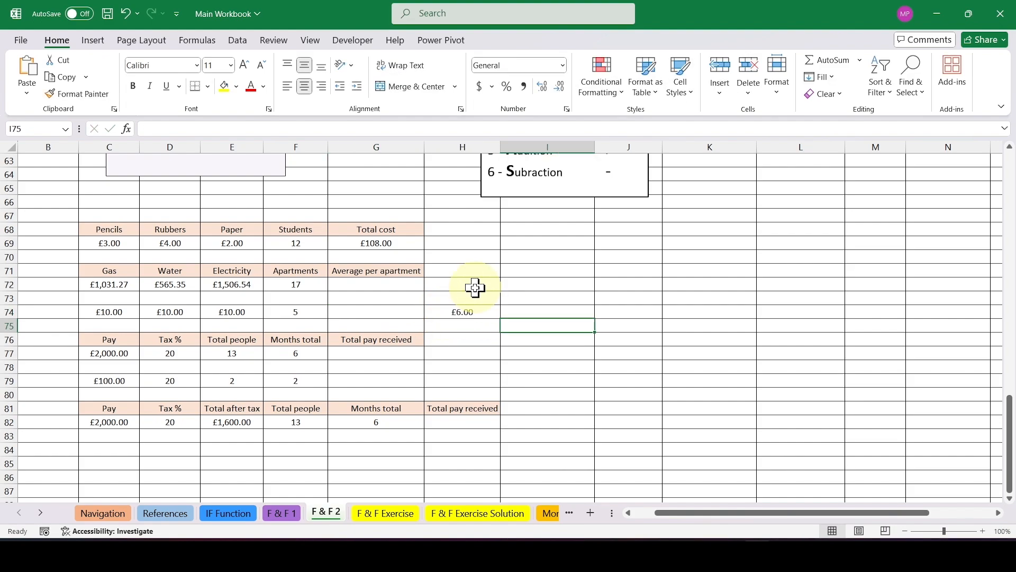
Calculate the average per apartment for the simplified example in G74 with the formula =(C74+D74+E74)/F74.
left_click(379, 312)
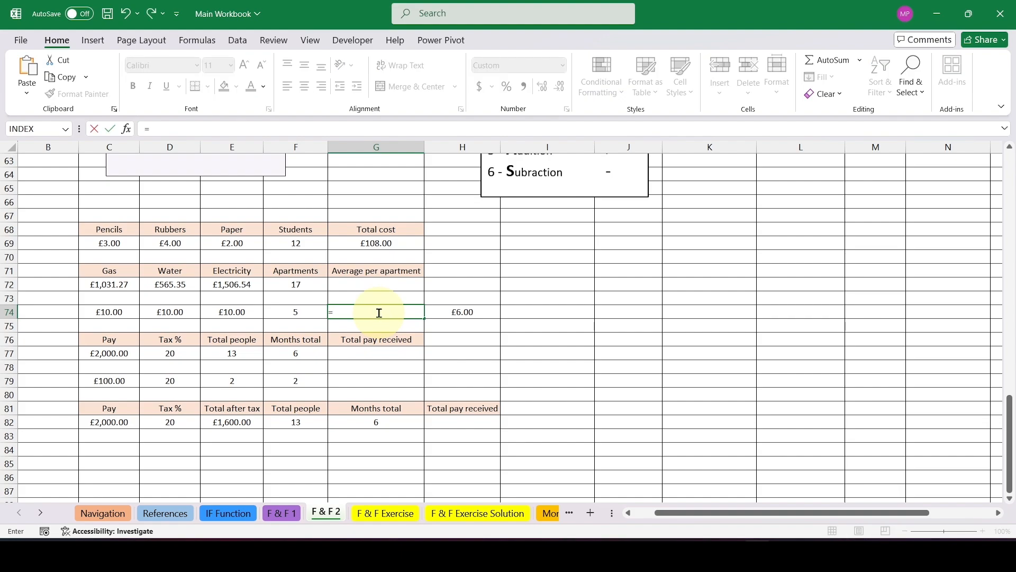
type("(")
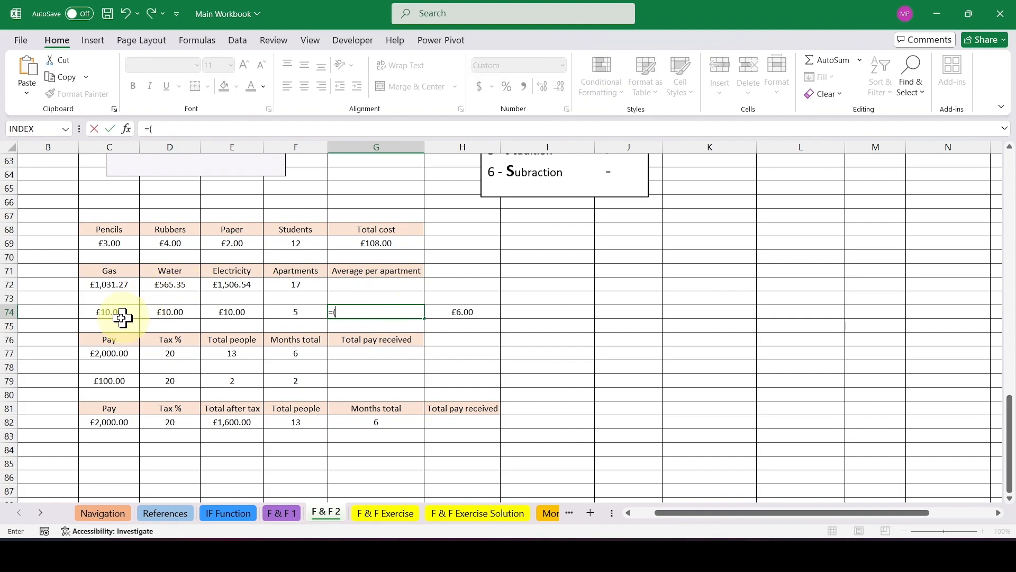
left_click(120, 316)
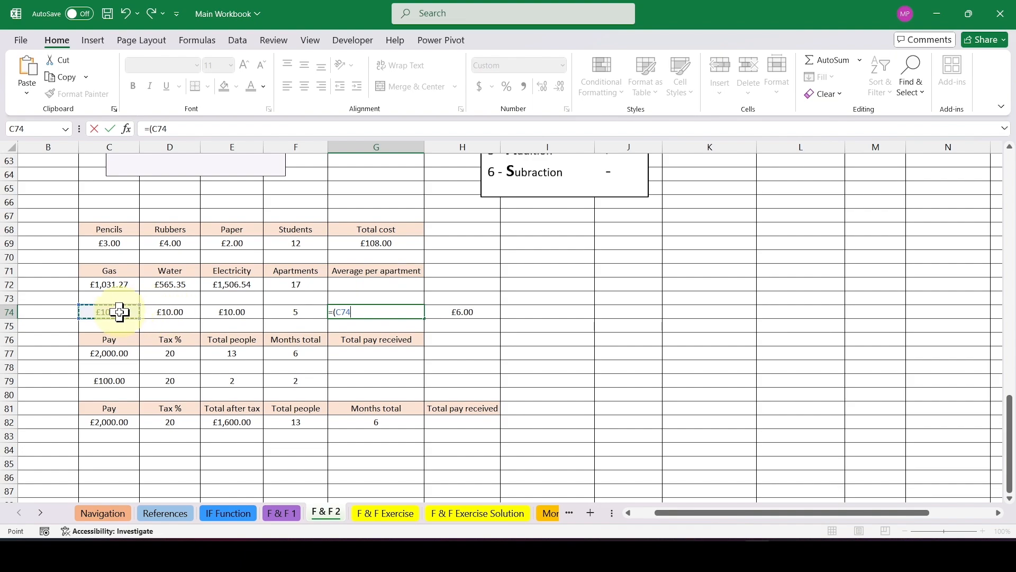
type("+")
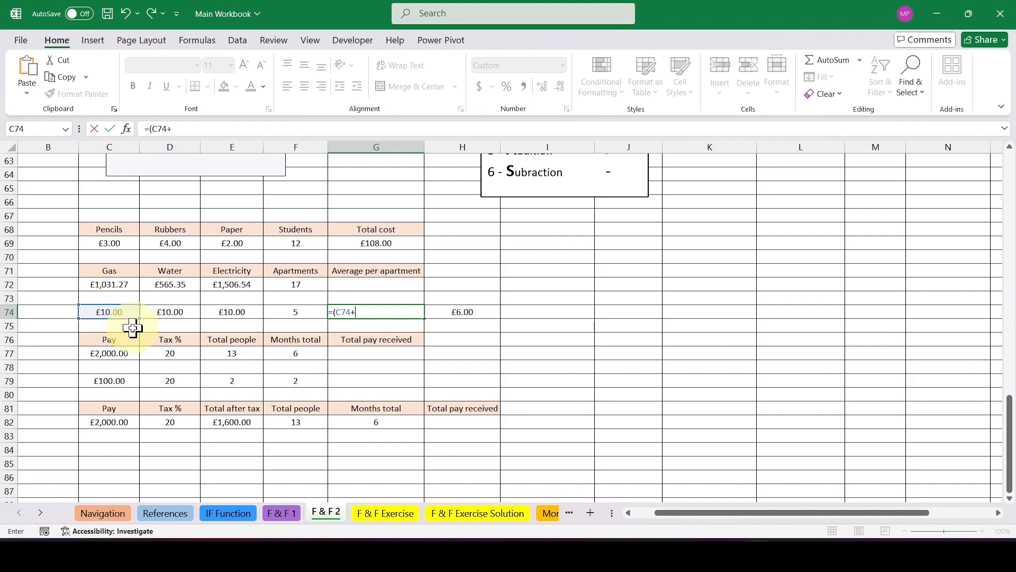
left_click(181, 313)
type("+")
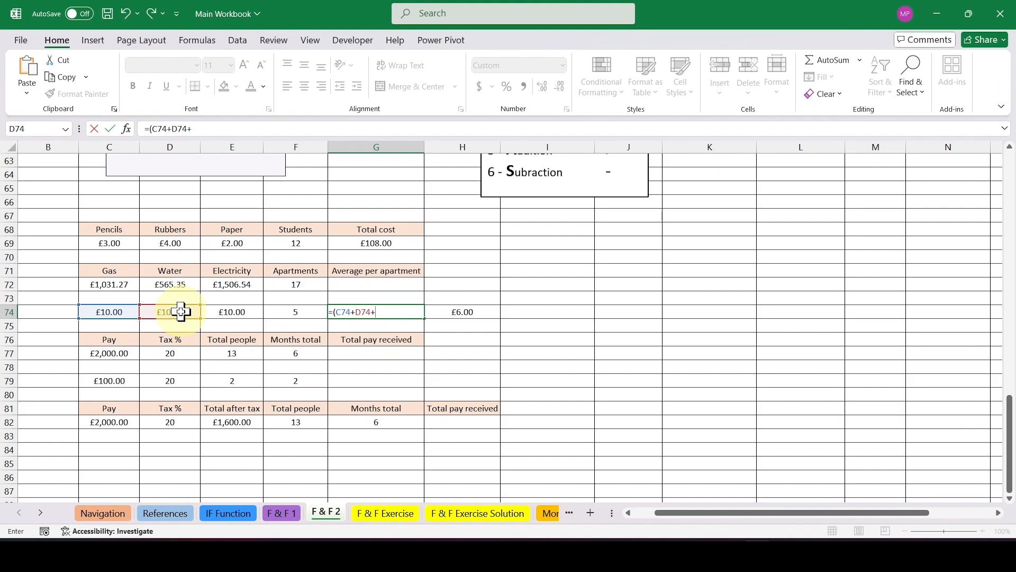
left_click(248, 312)
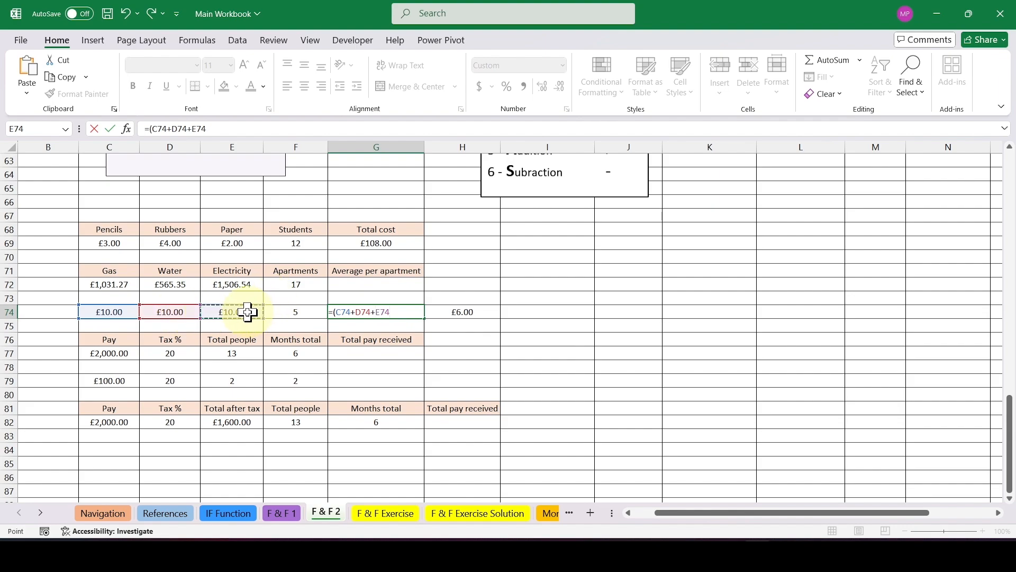
type(")/")
left_click(310, 313)
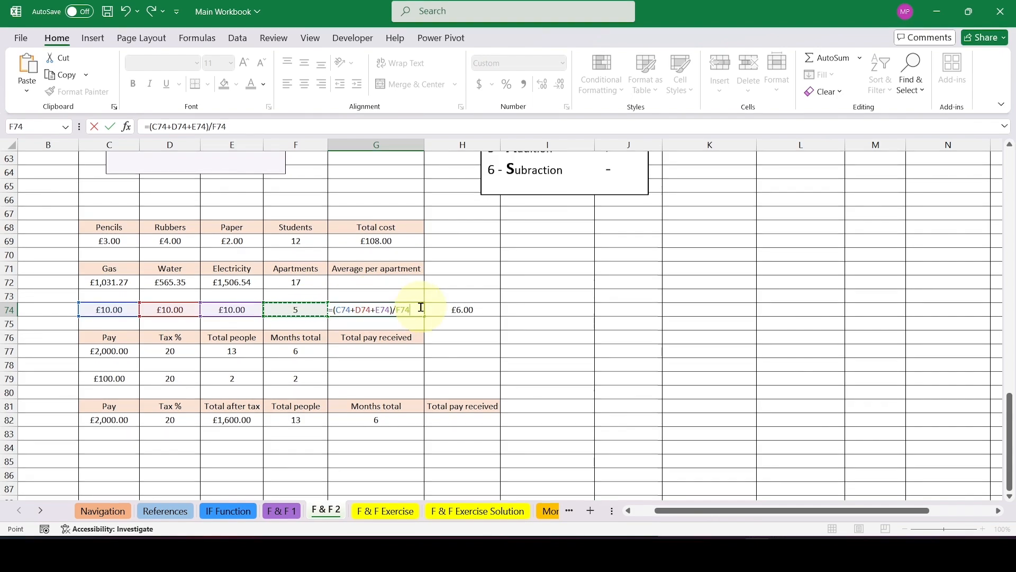
key("Return")
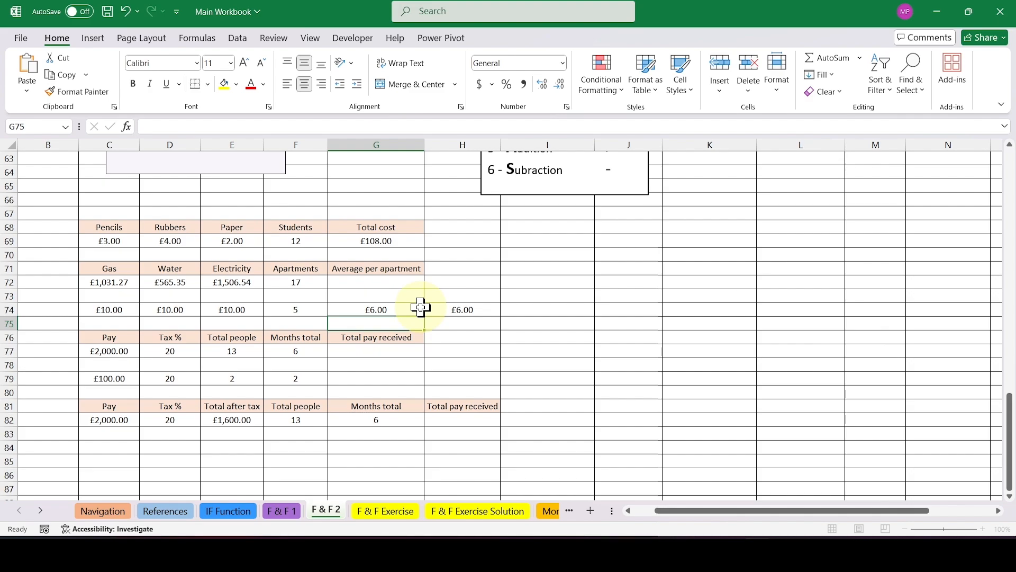
Copy the average per apartment formula from G74 into G72 for the actual gas, water and electricity costs.
left_click(421, 307)
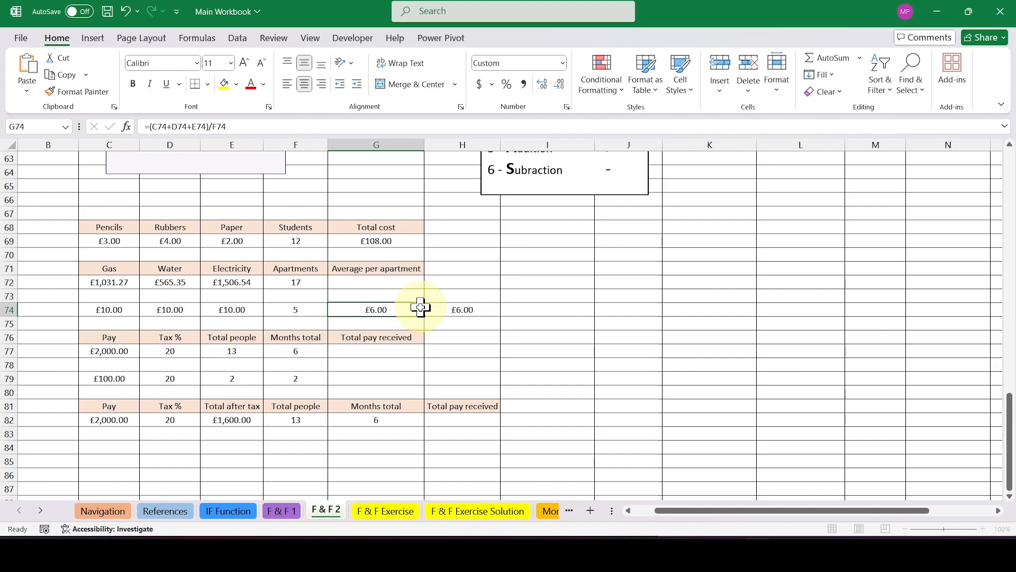
key("ctrl+c")
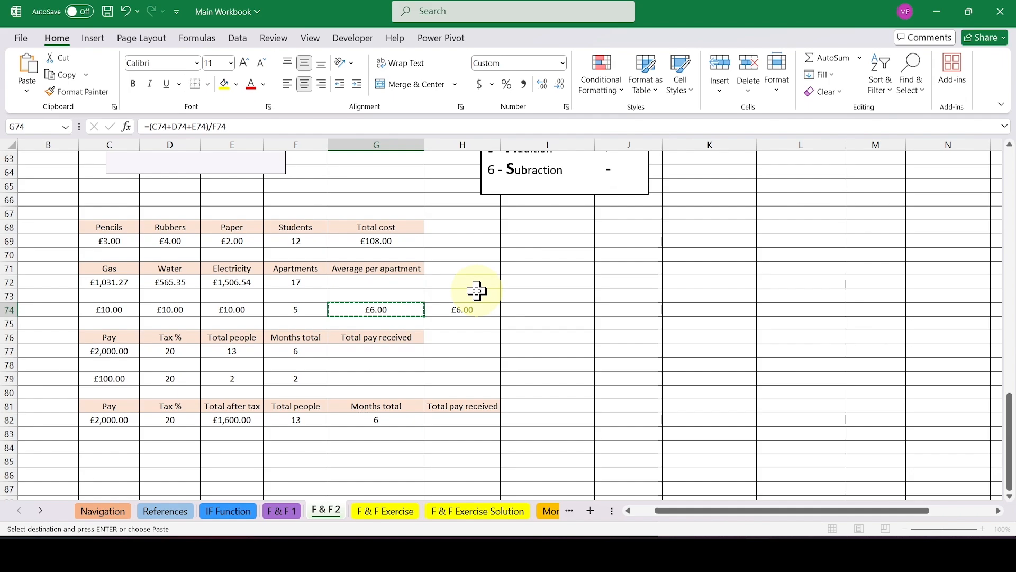
left_click(401, 285)
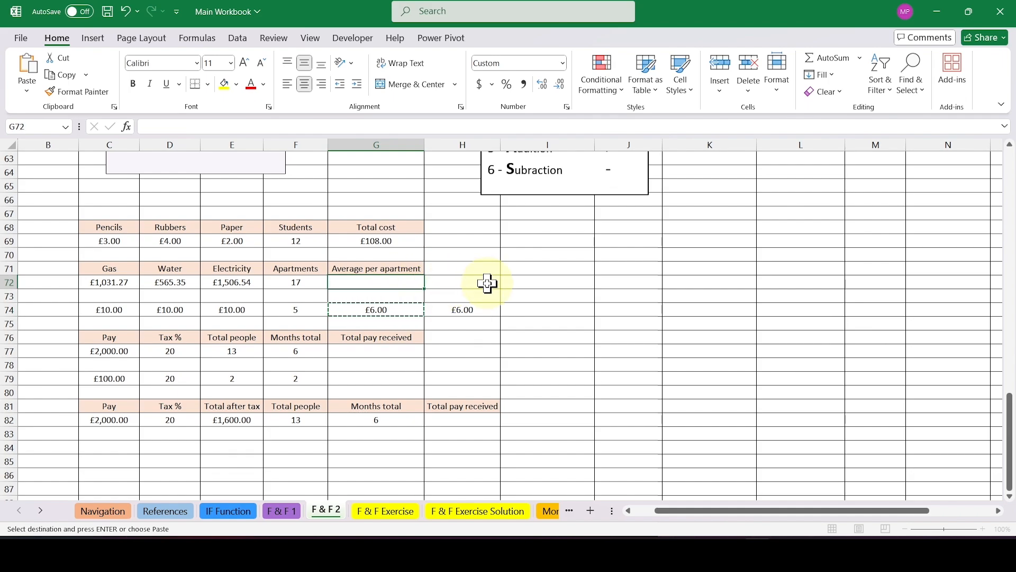
key("ctrl+v")
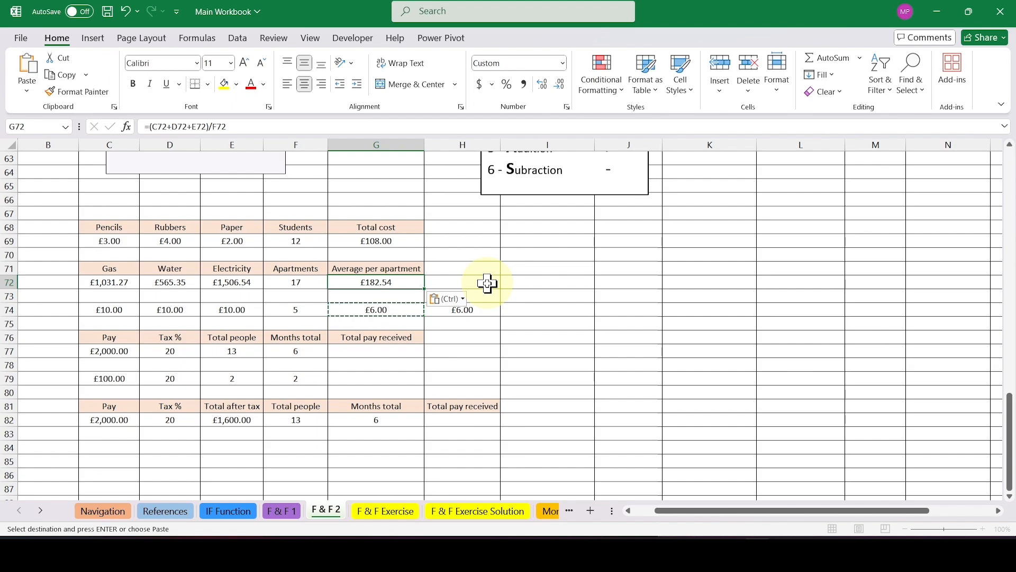
key("Escape")
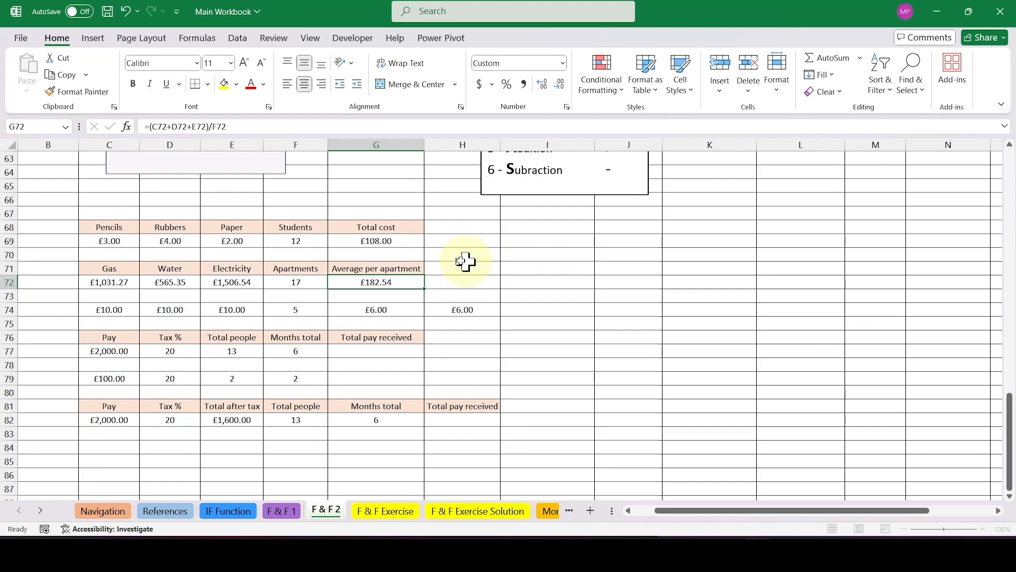
Remove the brackets from the Total cost formula in G69 so it reads =C69+D69+E69*F69.
double_click(376, 240)
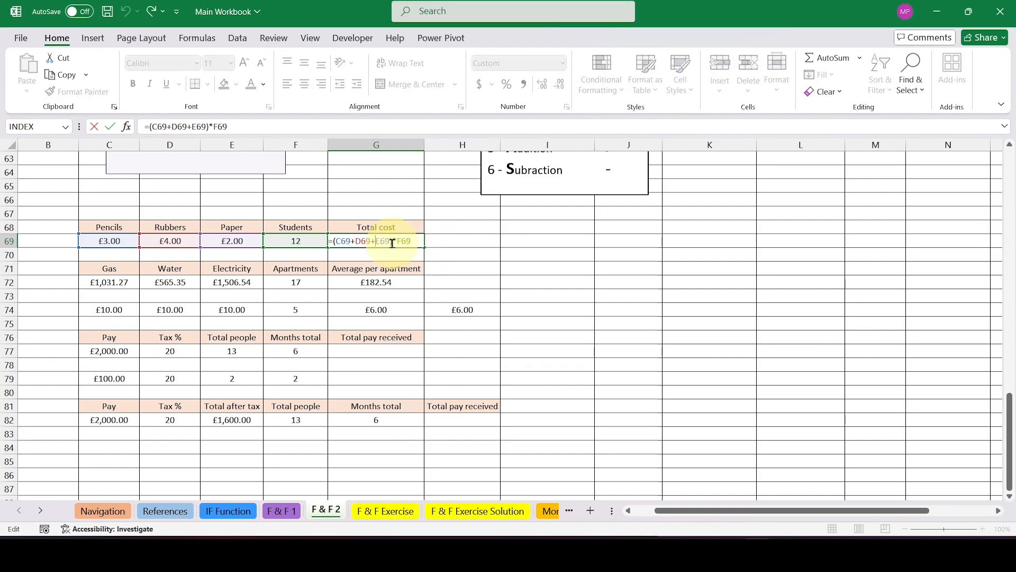
key("BackSpace")
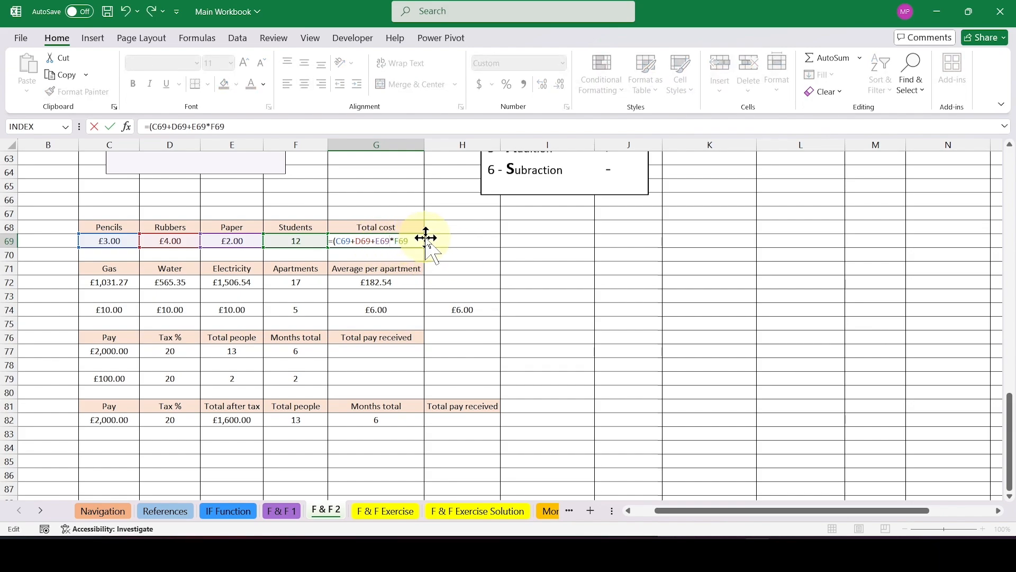
left_click(336, 242)
key("BackSpace")
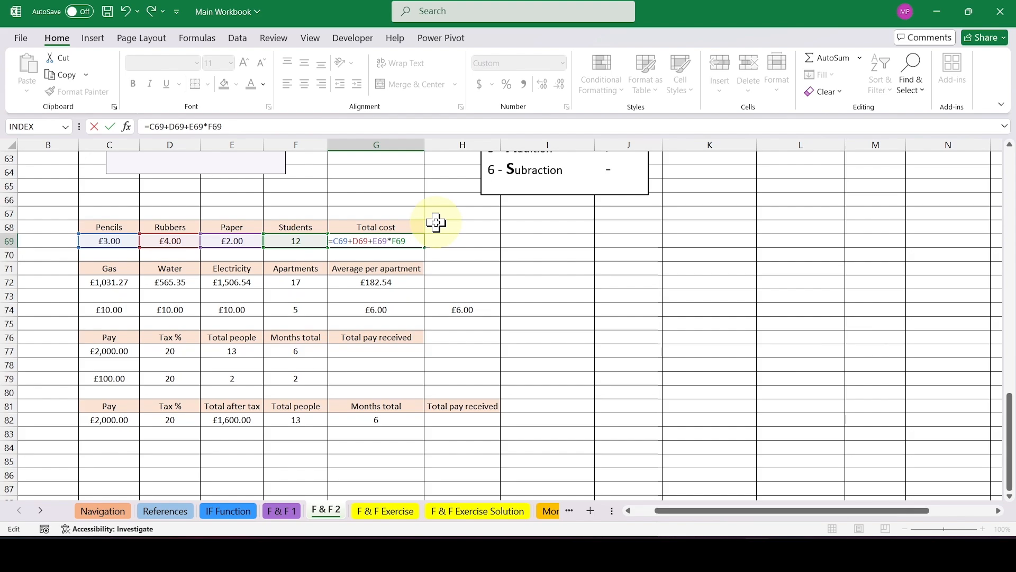
key("Return")
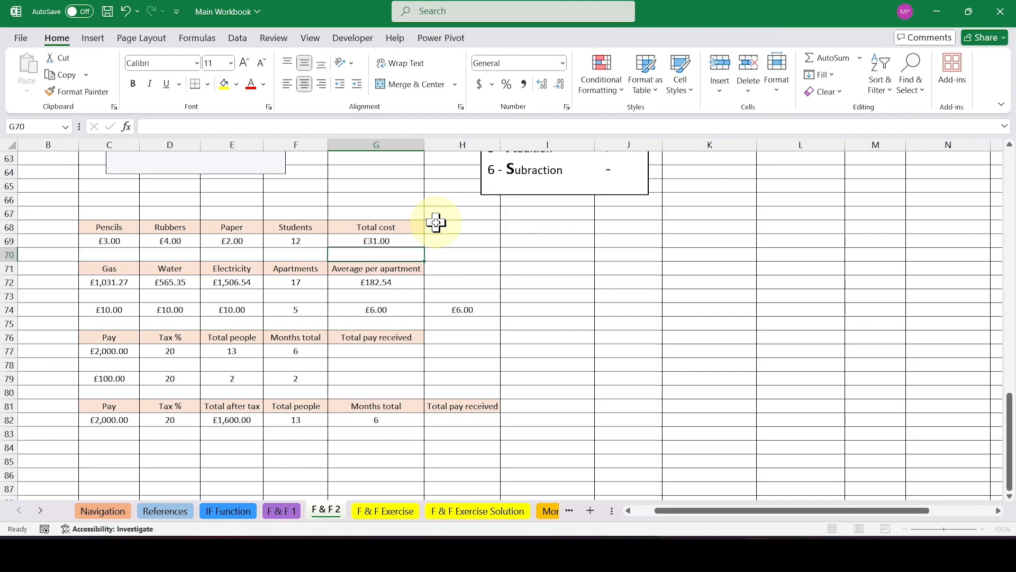
Check the average in H72 by multiplying it by the number of apartments with =G72*F72.
left_click(464, 283)
type("=")
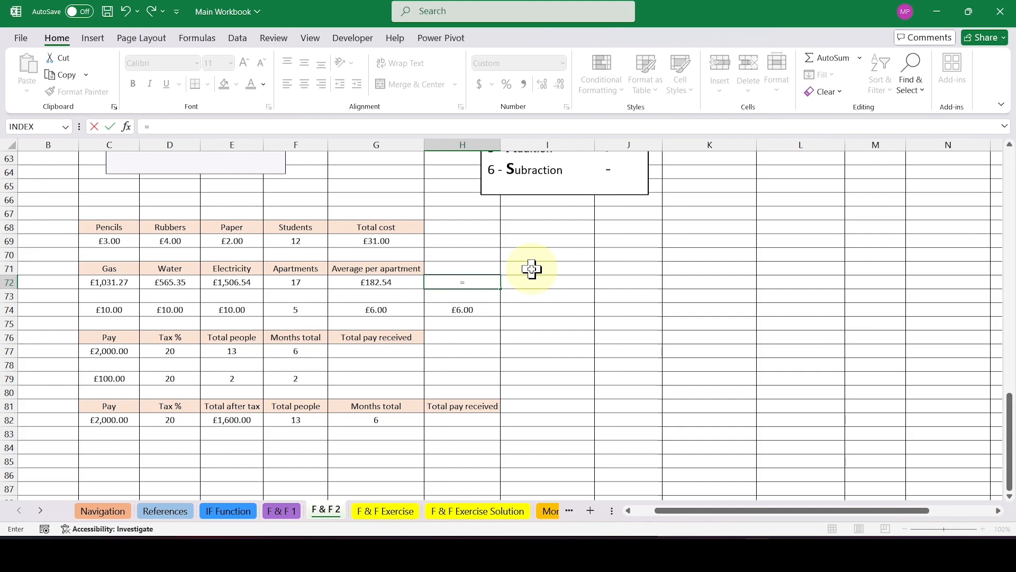
left_click(401, 281)
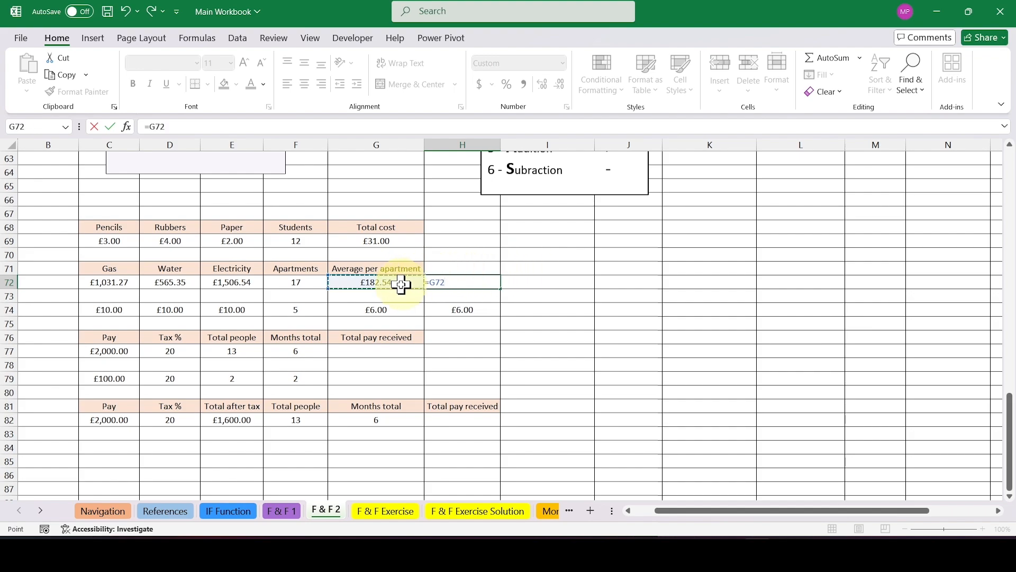
type("*")
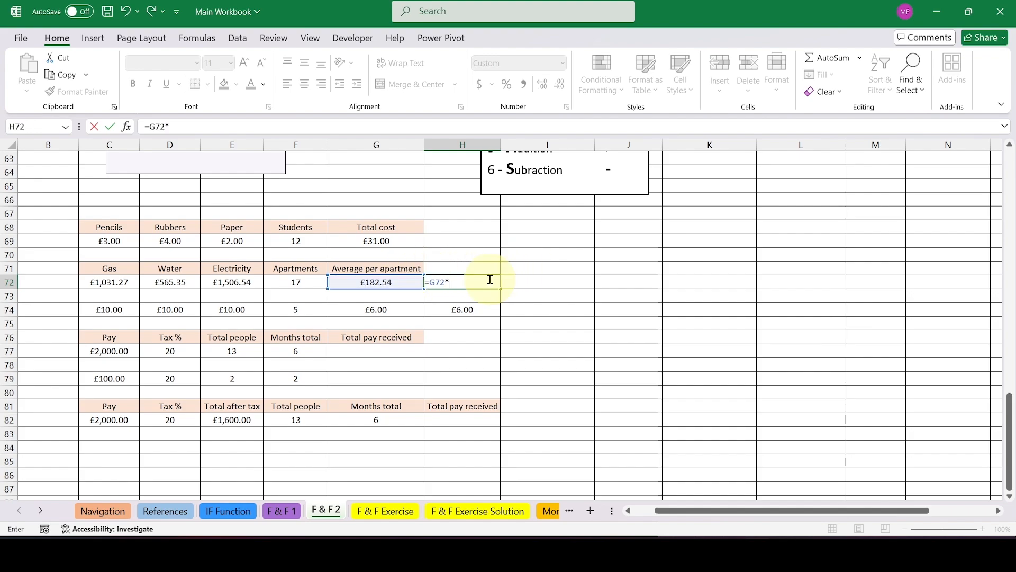
left_click(305, 284)
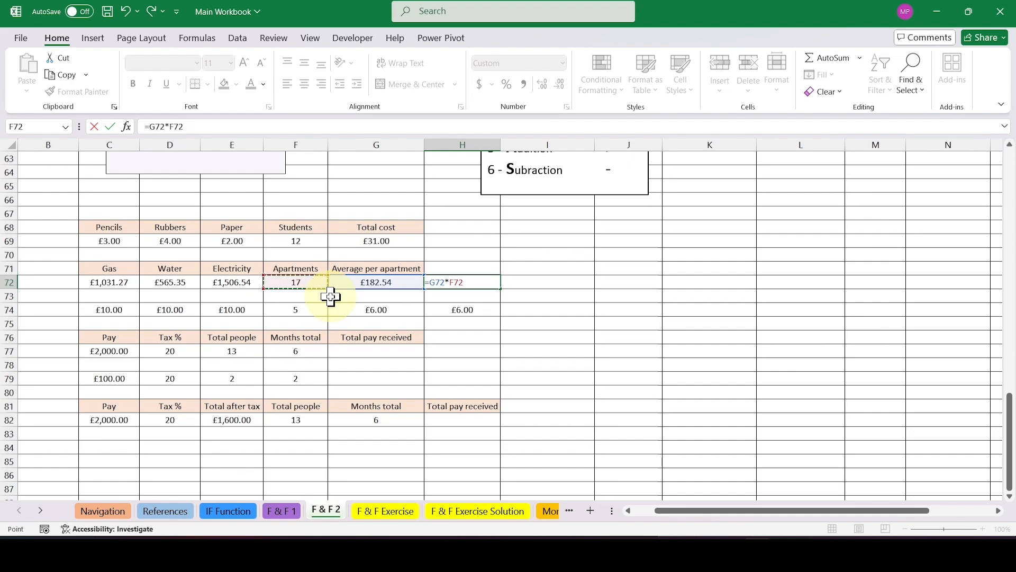
key("Return")
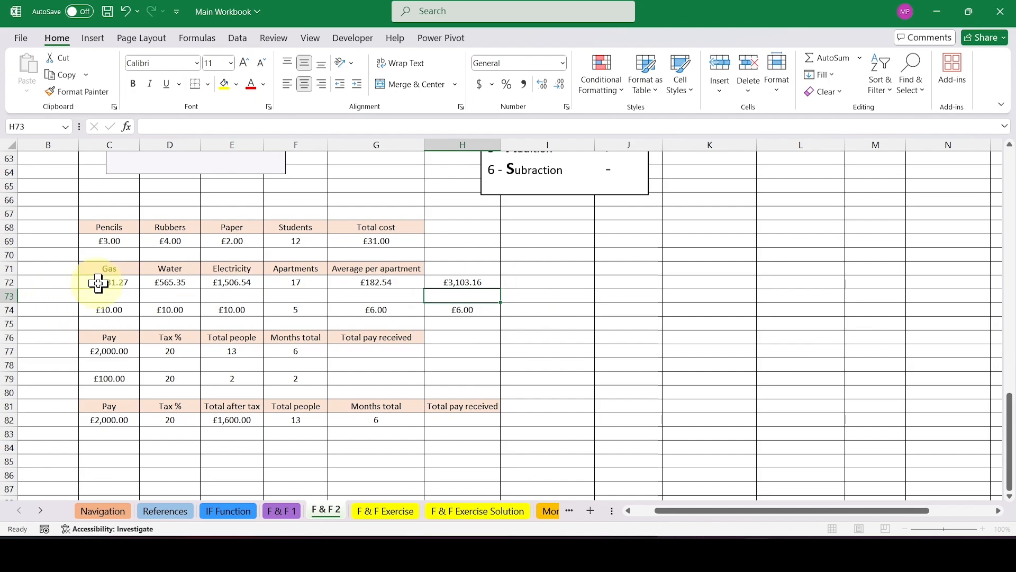
Total the gas, water and electricity costs in I72 with AutoSum, using =SUM(C72:E72).
left_click_drag(103, 281, 205, 284)
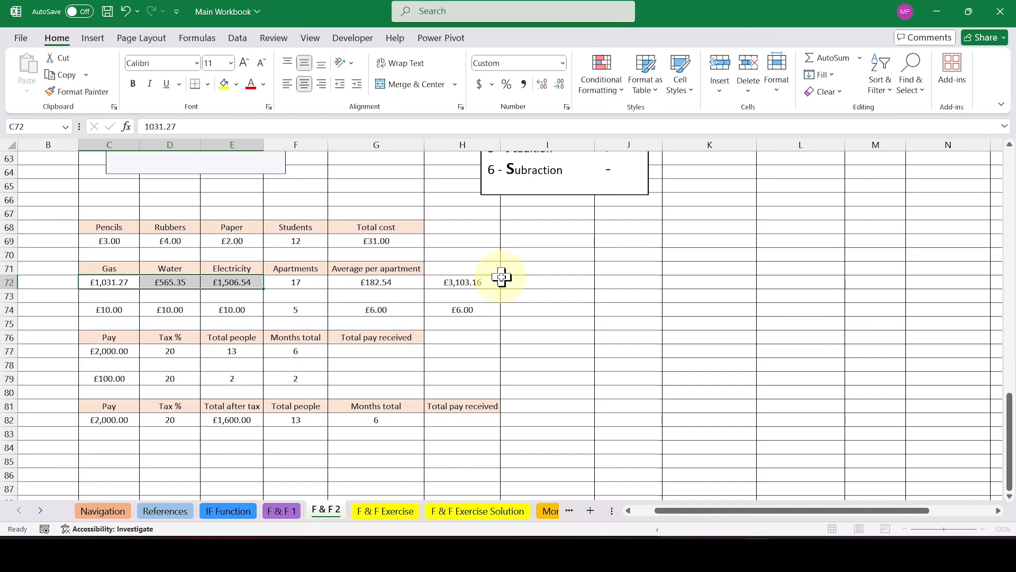
left_click(549, 281)
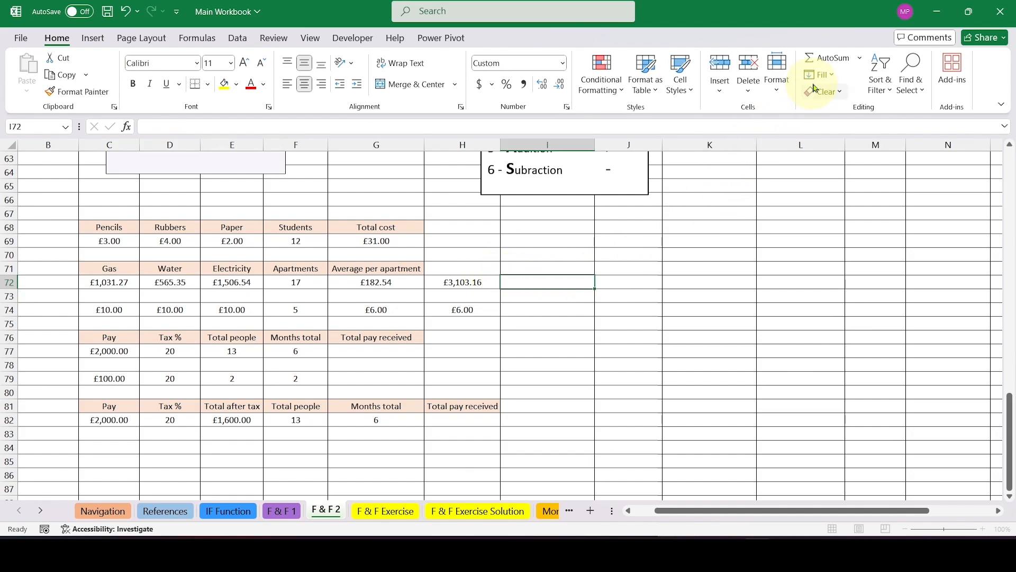
left_click(826, 58)
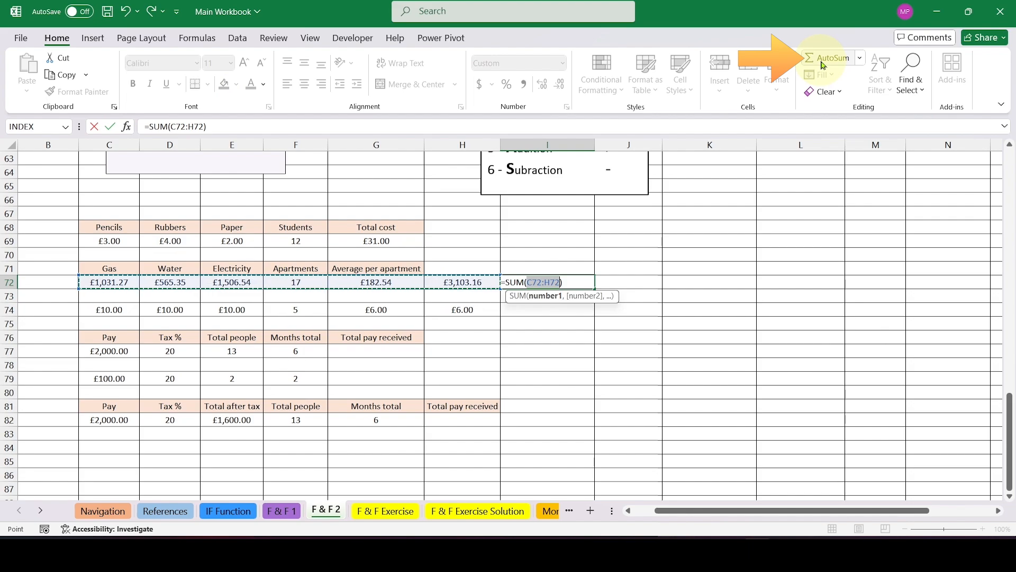
left_click_drag(90, 281, 252, 288)
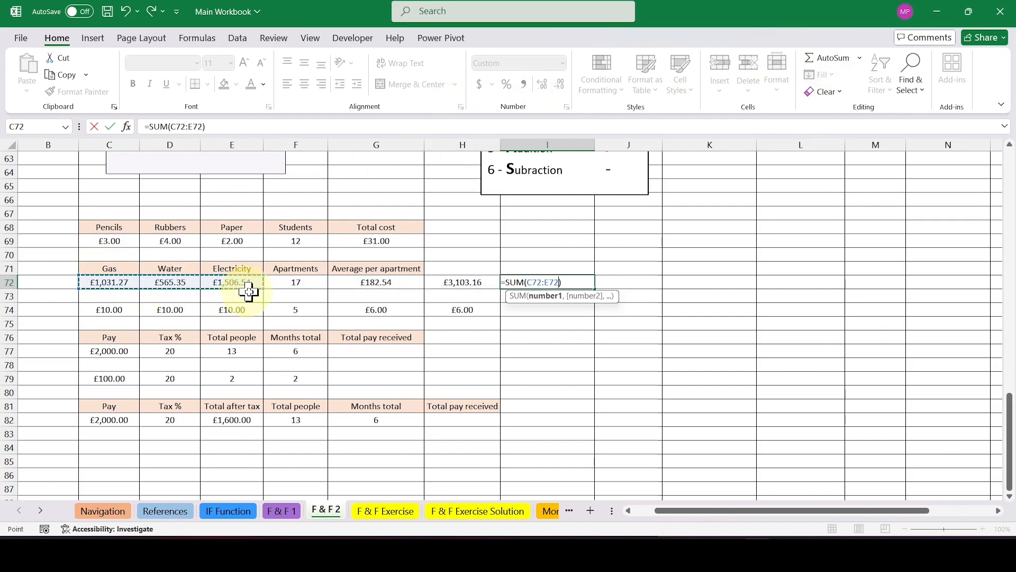
key("Return")
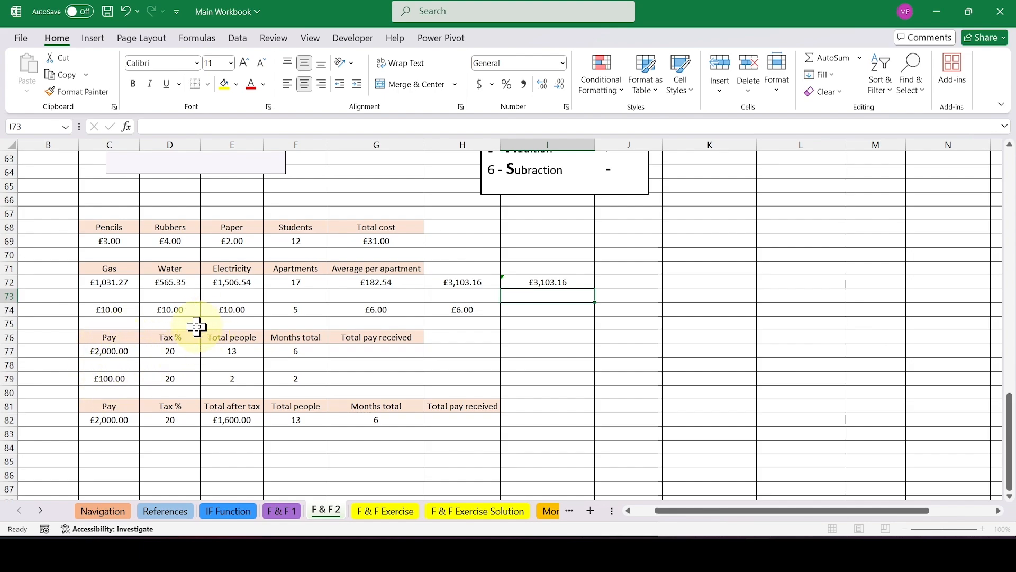
Review the pay tables in rows 76 to 82, including the simplified figures in row 79 and the Total after tax formula in E82.
left_click(403, 353)
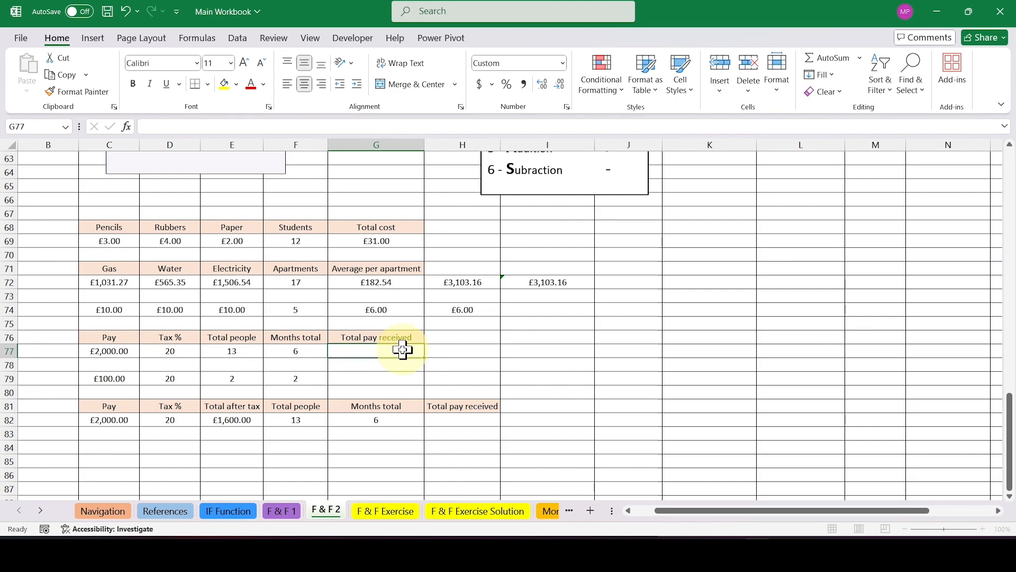
left_click_drag(308, 379, 121, 379)
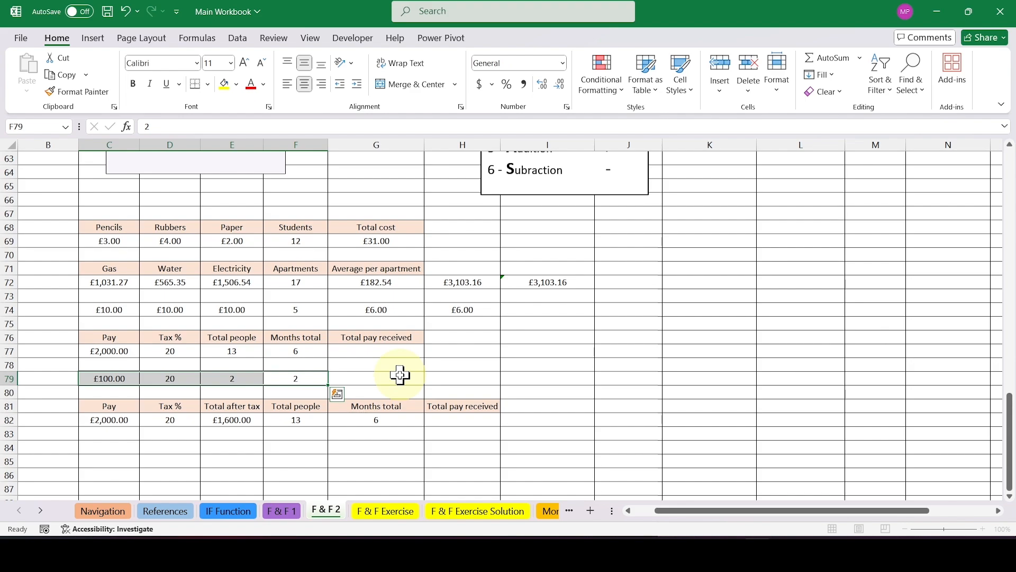
left_click_drag(118, 406, 460, 424)
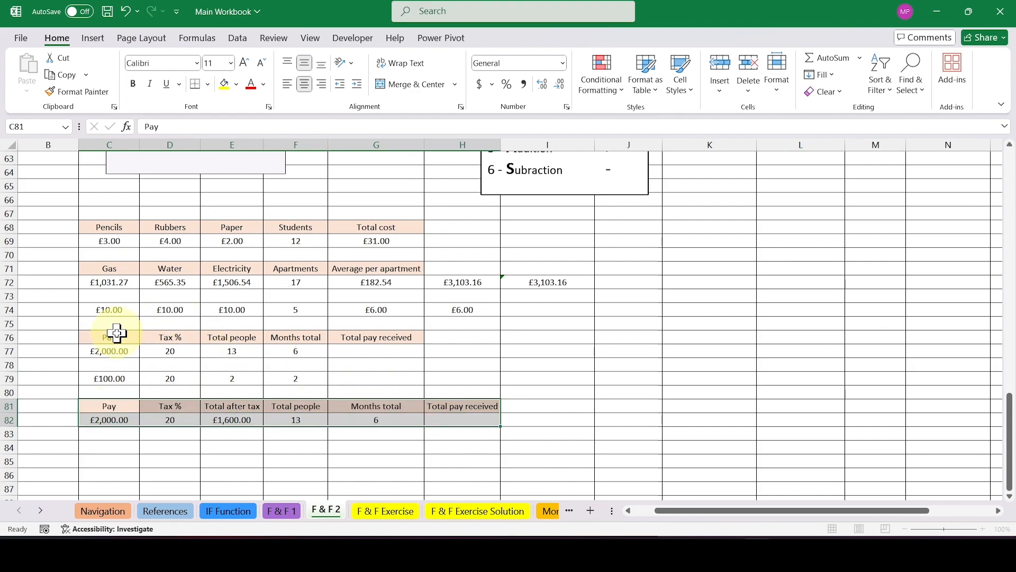
left_click_drag(117, 333, 411, 353)
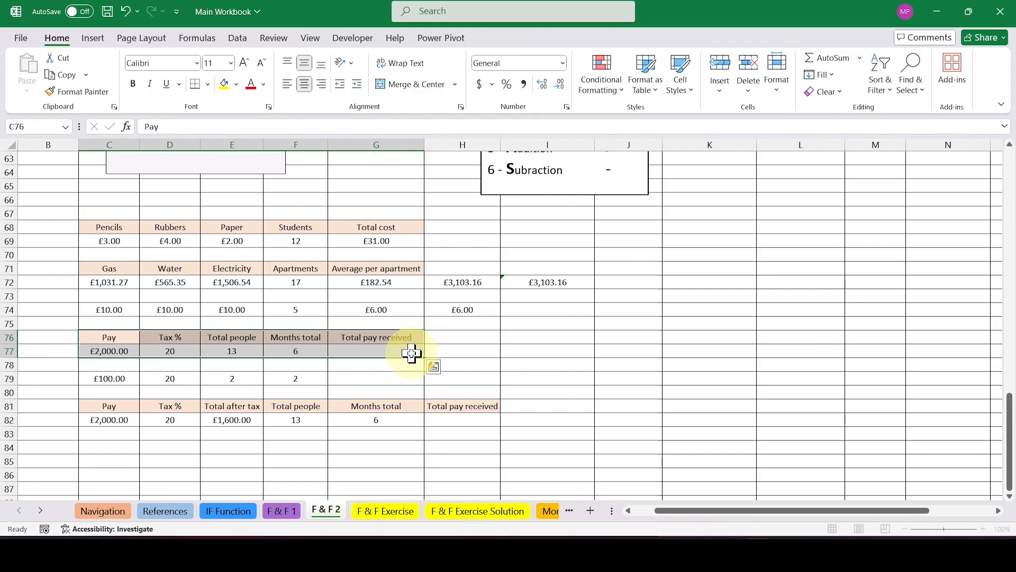
left_click(247, 423)
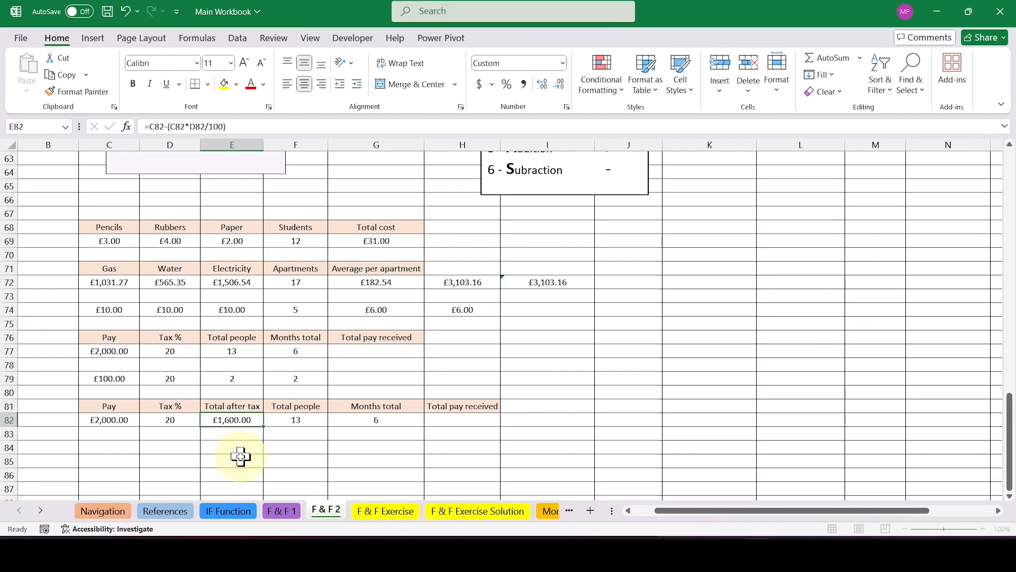
left_click(380, 378)
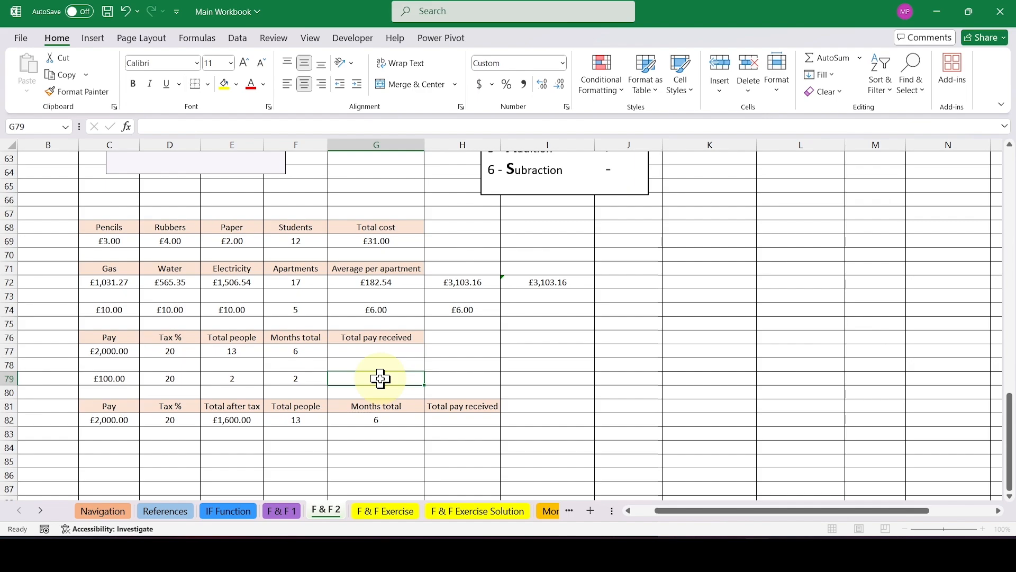
Enter 320 in H79 as the expected total pay for the simplified example in row 79.
left_click(470, 376)
type("32")
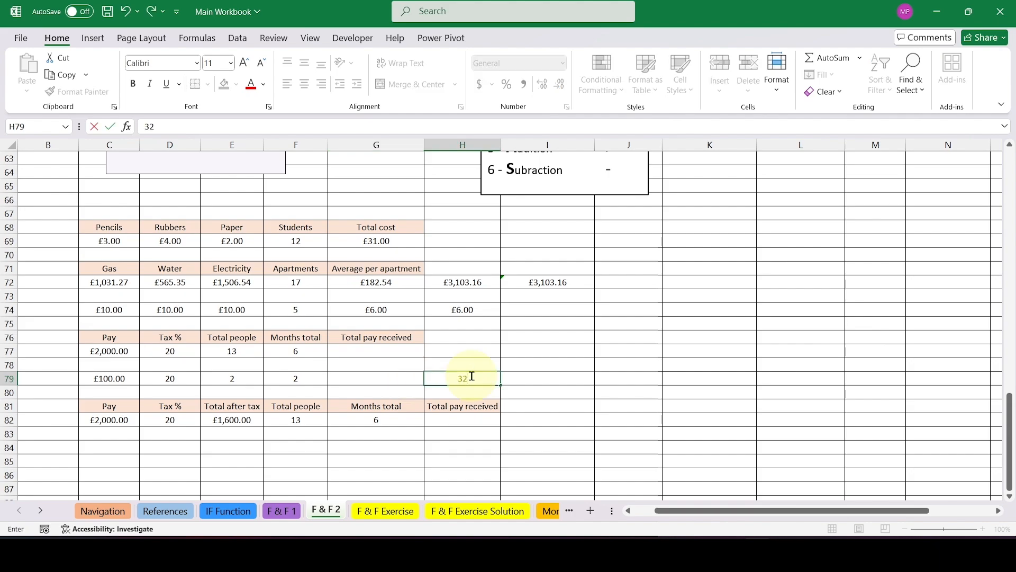
type("0")
key("Return")
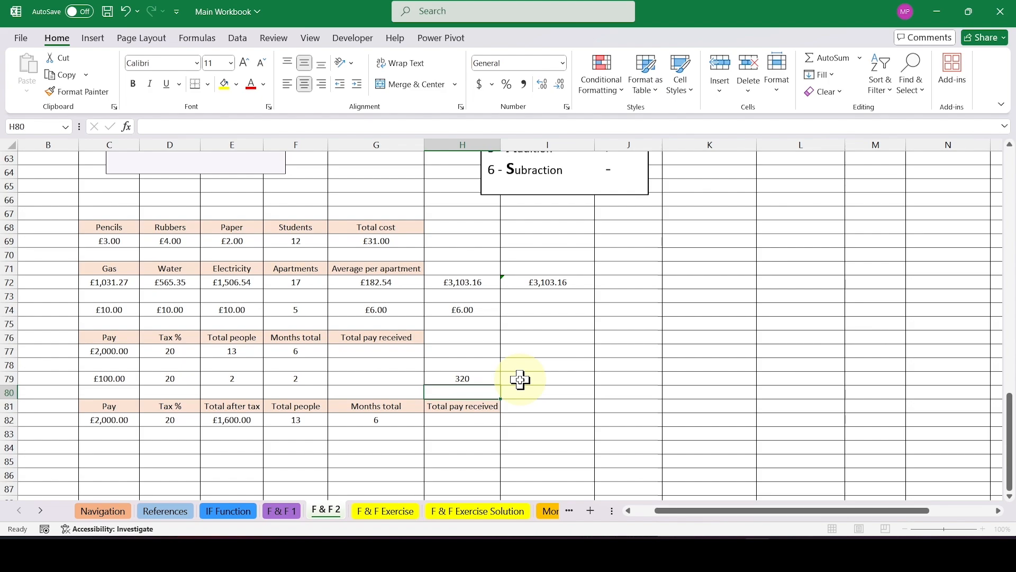
Calculate the tax amount for the simplified pay example in G79 with the formula =(C79*D79/100).
left_click(387, 379)
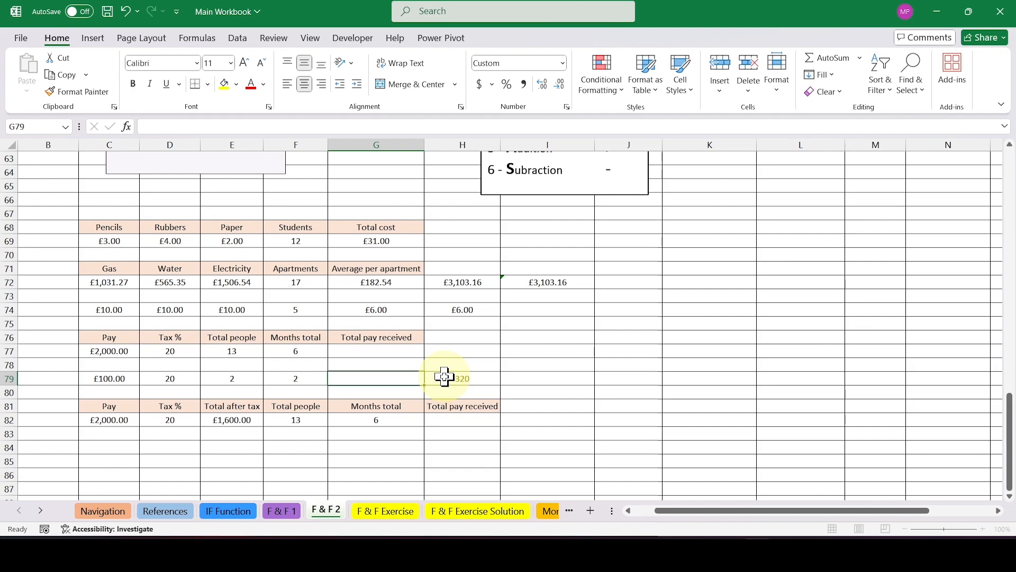
type("=(")
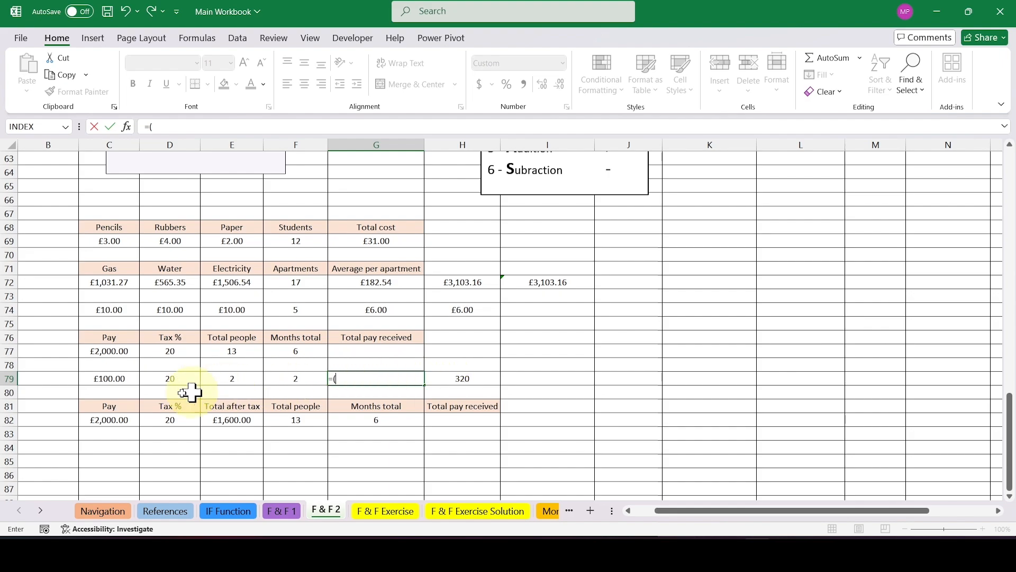
left_click(124, 376)
type("*")
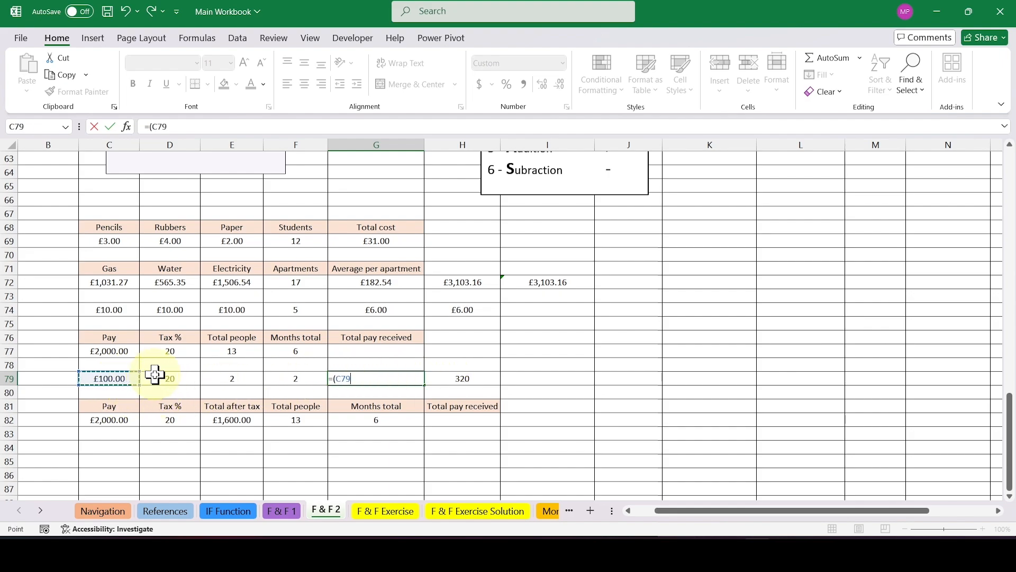
left_click(185, 379)
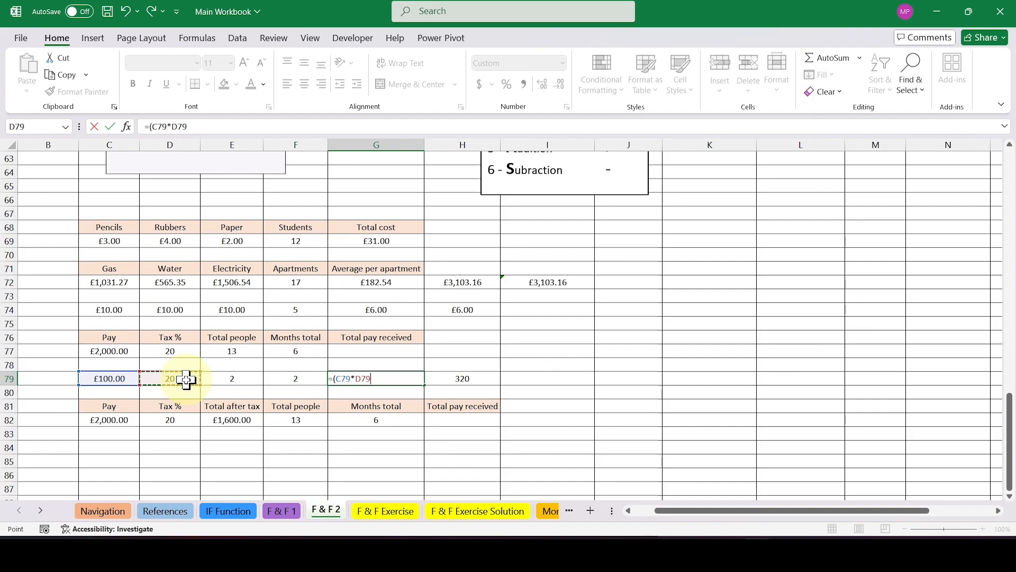
type("/100")
type("(")
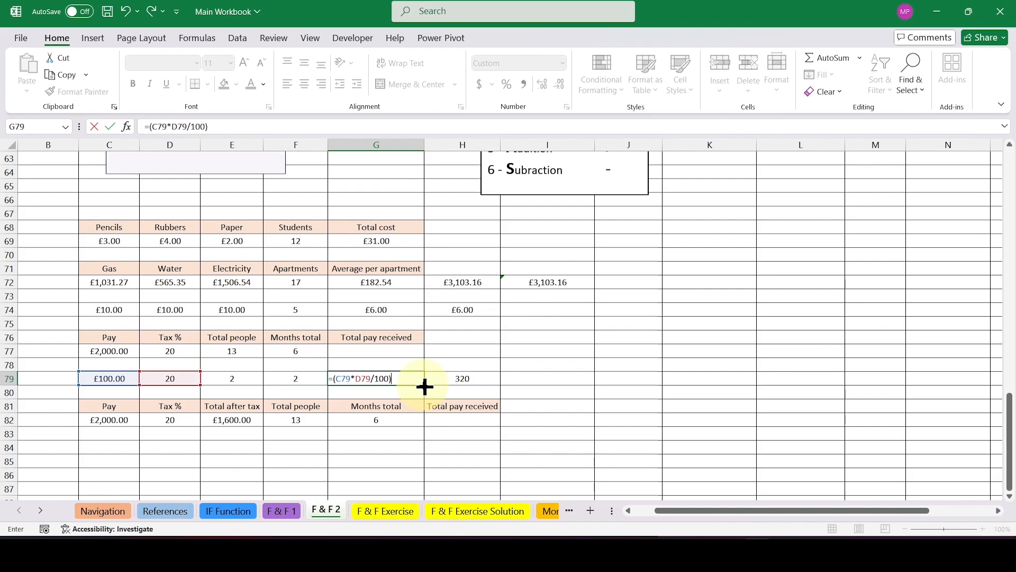
key("Return")
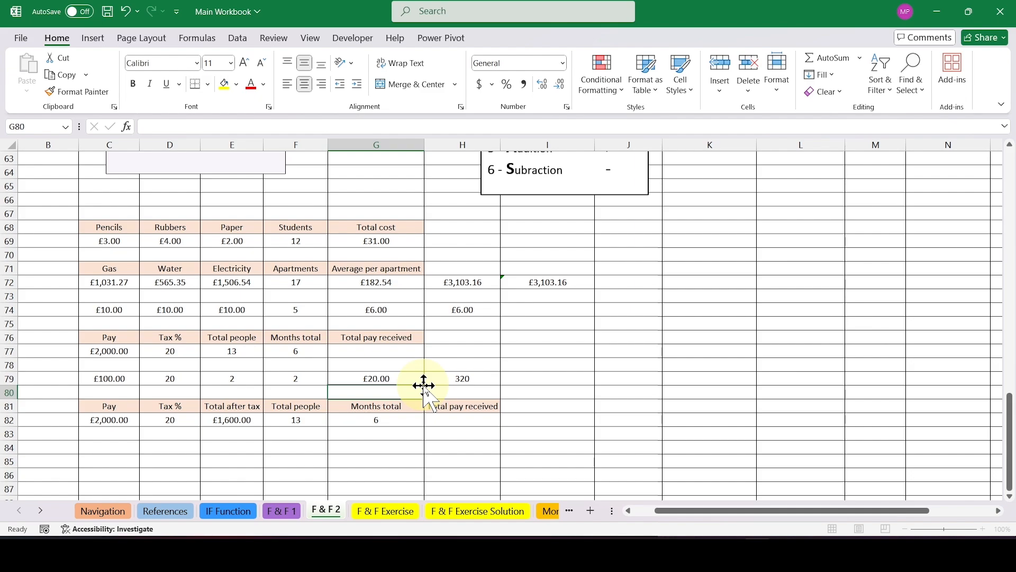
Edit the G79 formula to subtract the tax from the pay, making it =C79-(C79*D79/100).
double_click(403, 378)
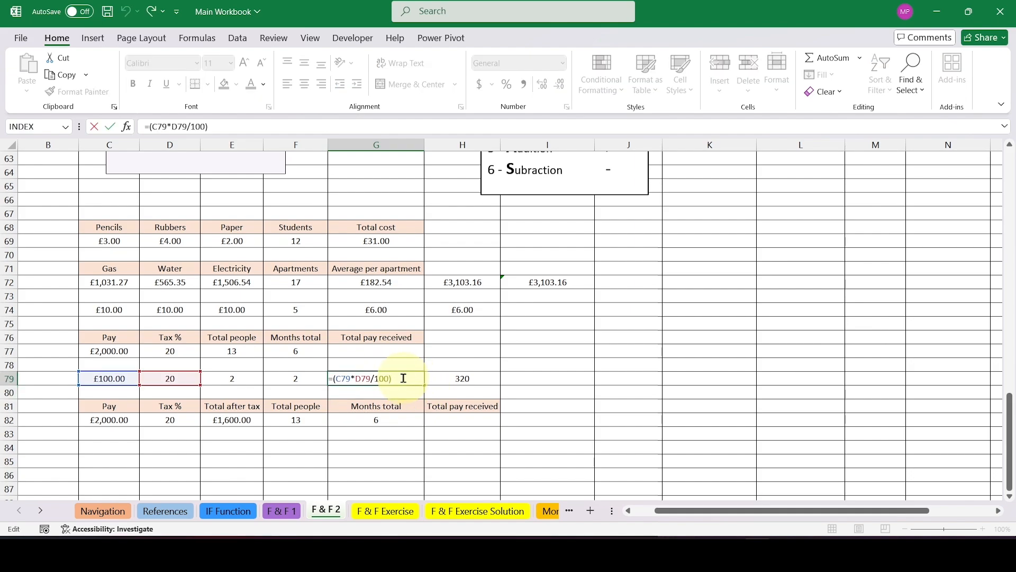
left_click(334, 378)
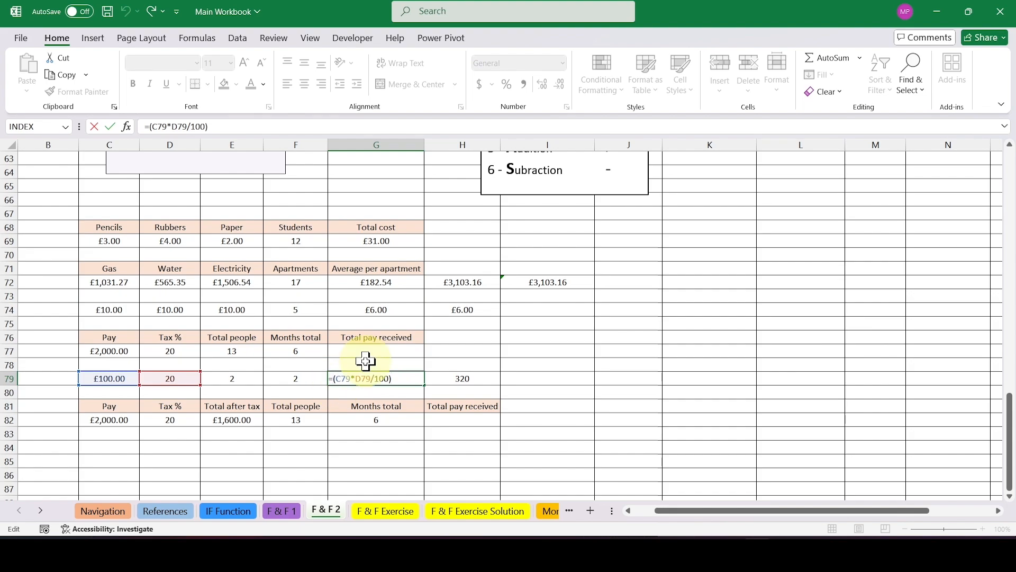
left_click(118, 377)
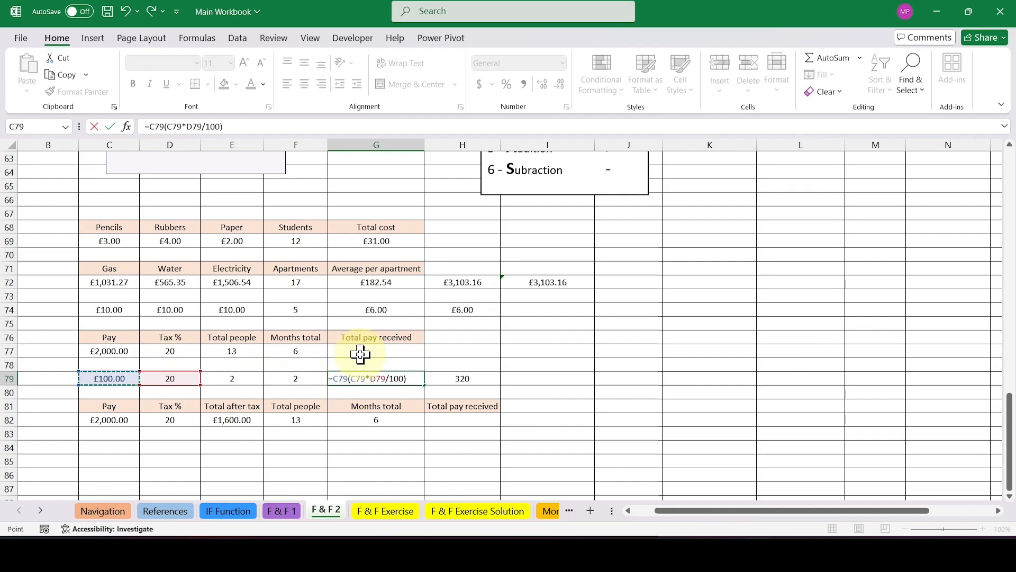
type("-")
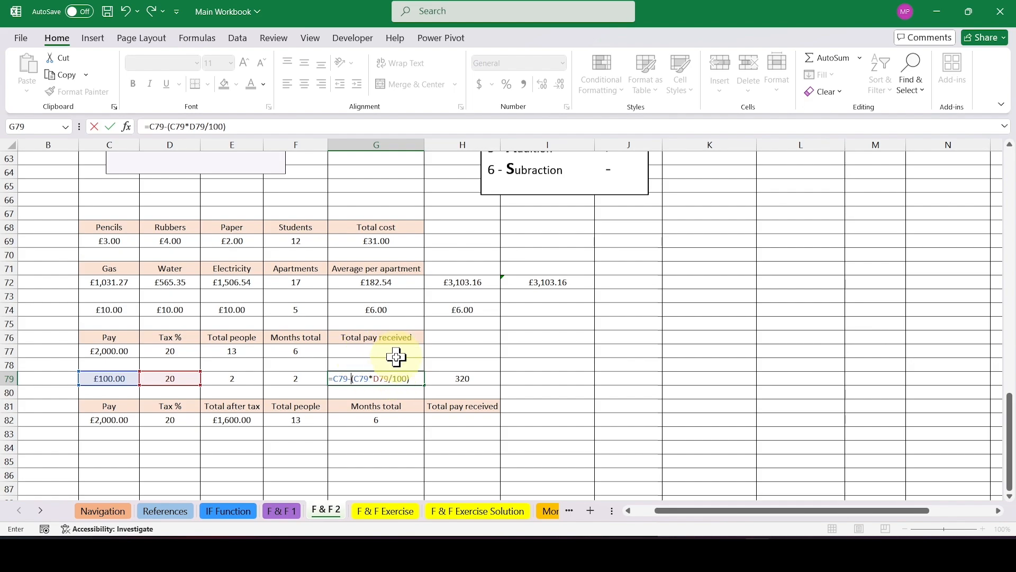
key("Return")
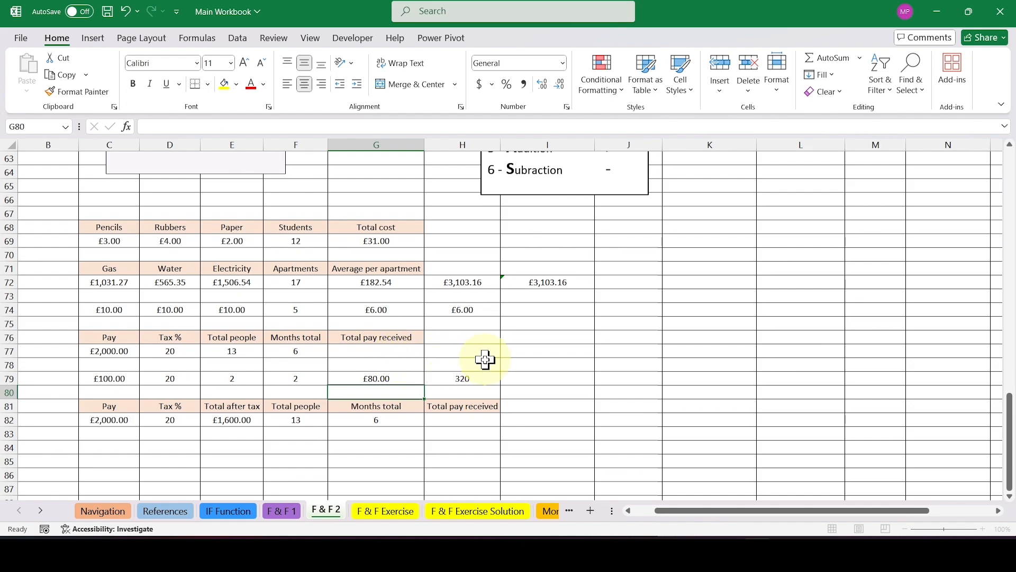
Bracket the after-tax pay in G79 and multiply it by people and months, making the formula =(C79-(C79*D79/100))*E79*F79.
double_click(404, 380)
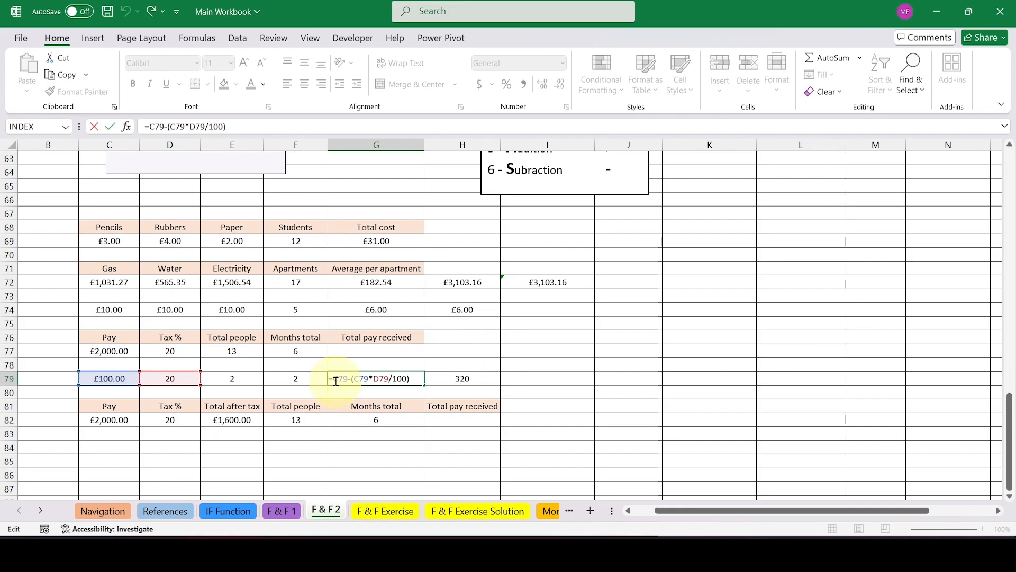
type("(")
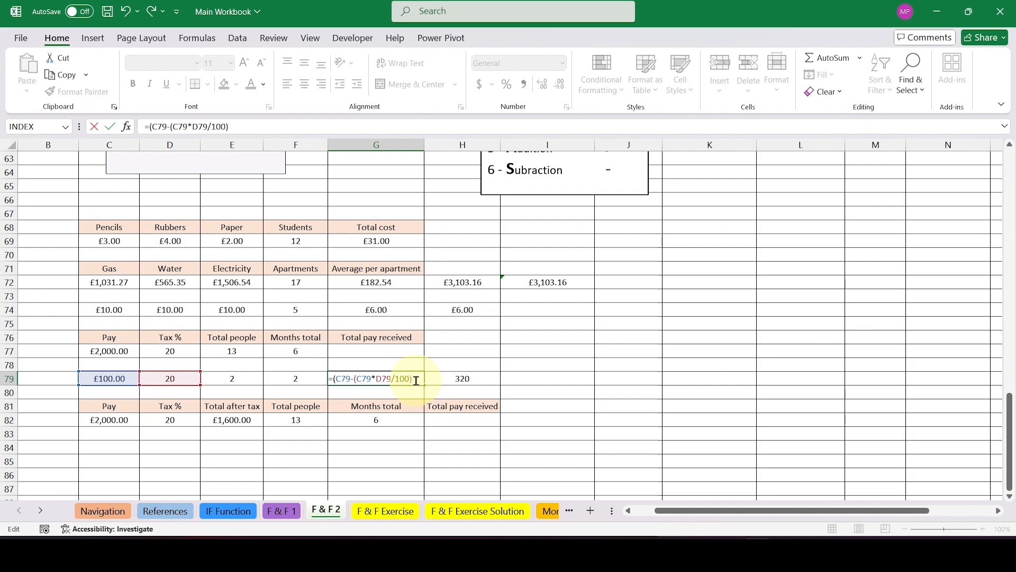
type(")")
type("*")
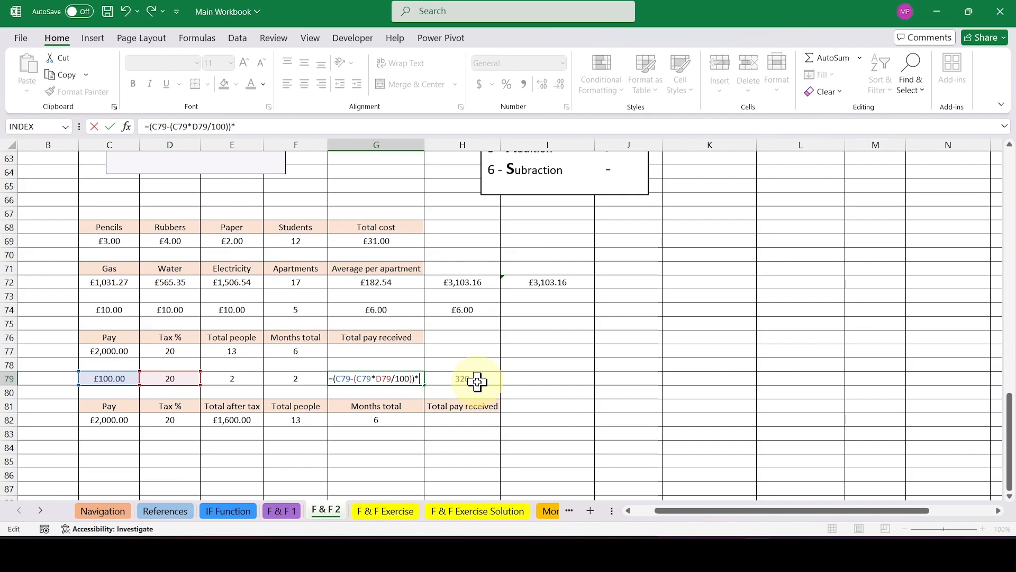
left_click(238, 379)
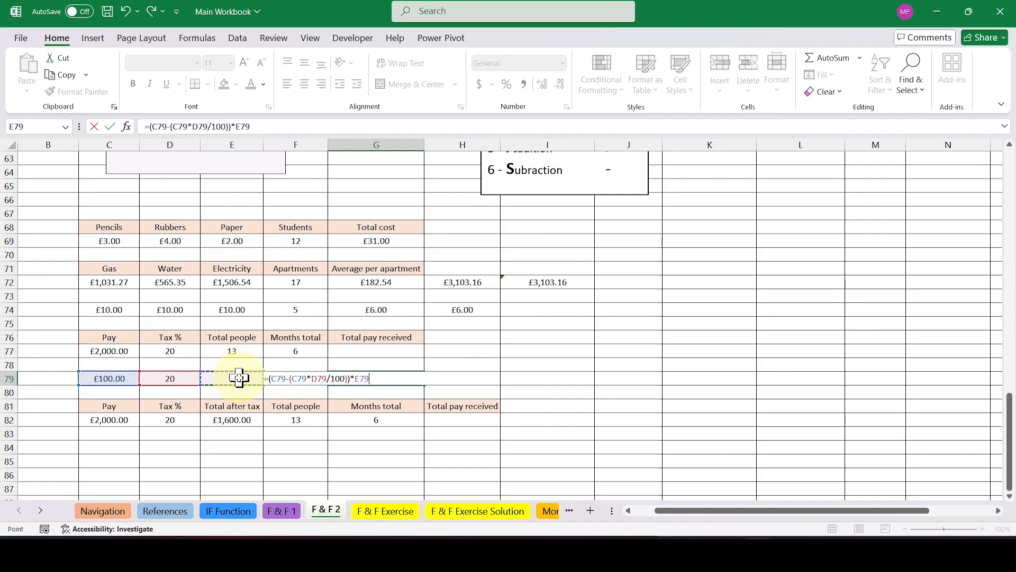
type("*")
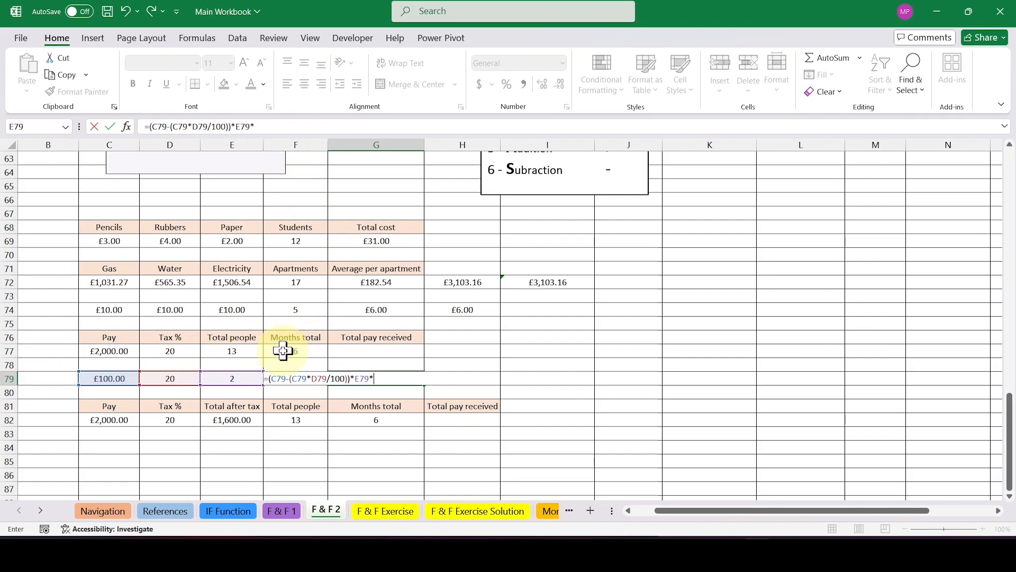
type("F")
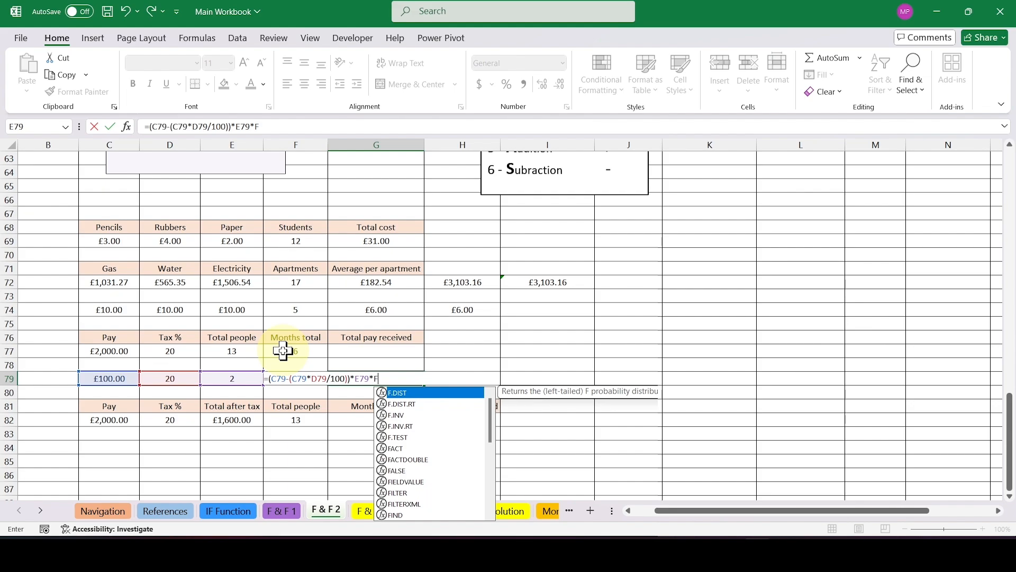
type("79")
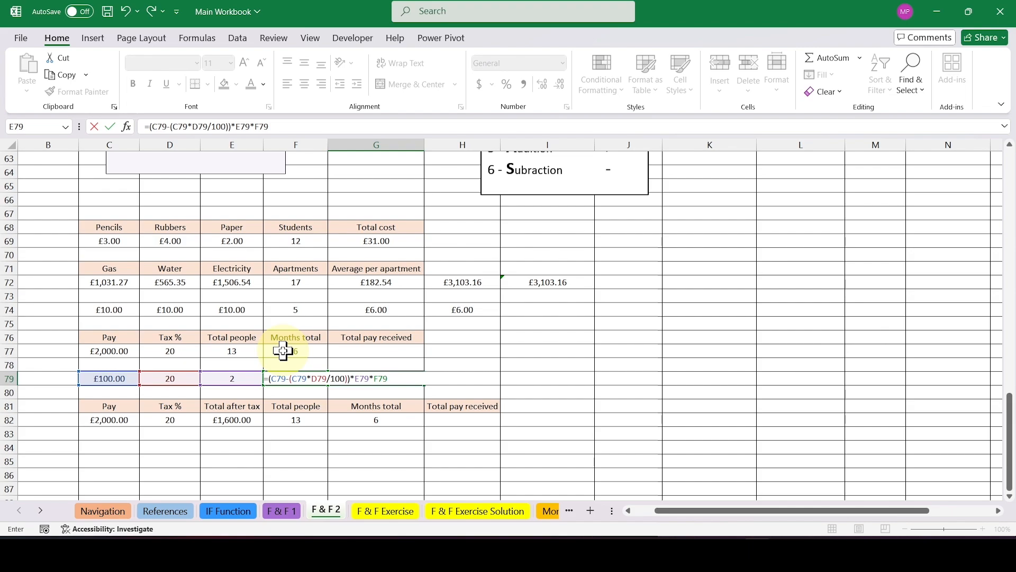
key("Return")
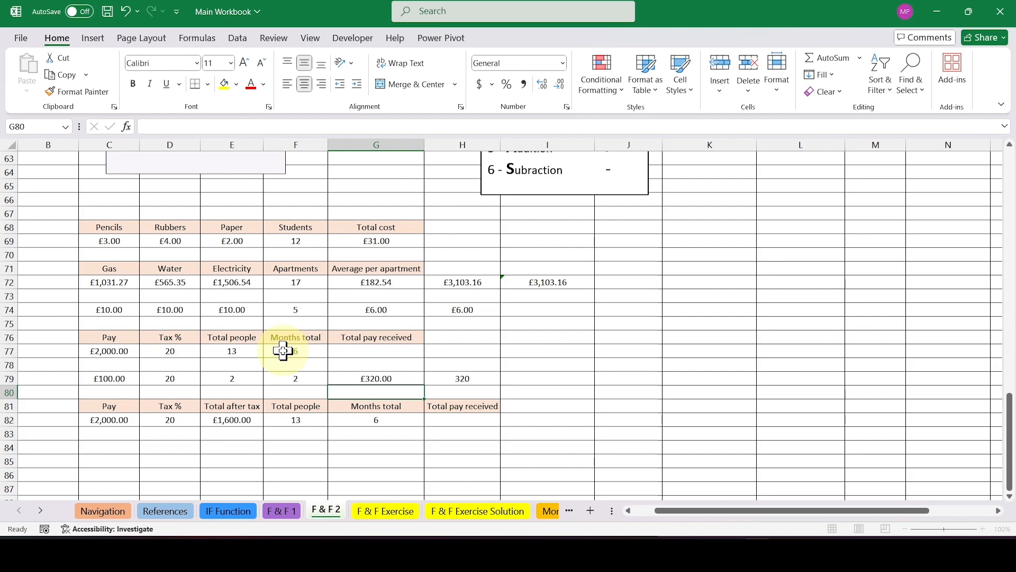
Copy the total pay formula from G79 into G77 under Total pay received, and end the copy mode.
key("Up")
key("ctrl+c")
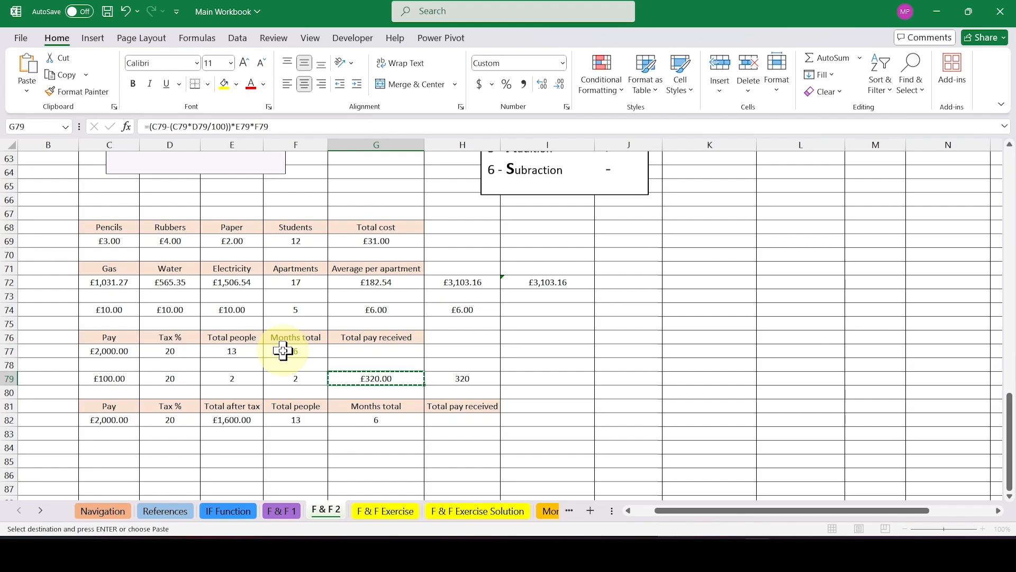
key("Up")
key("Up")
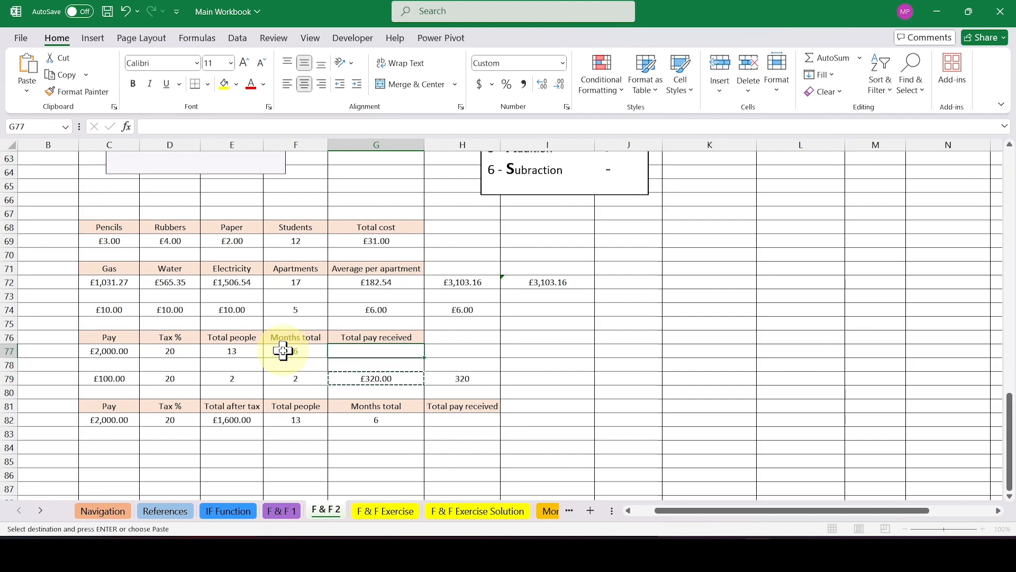
key("ctrl+v")
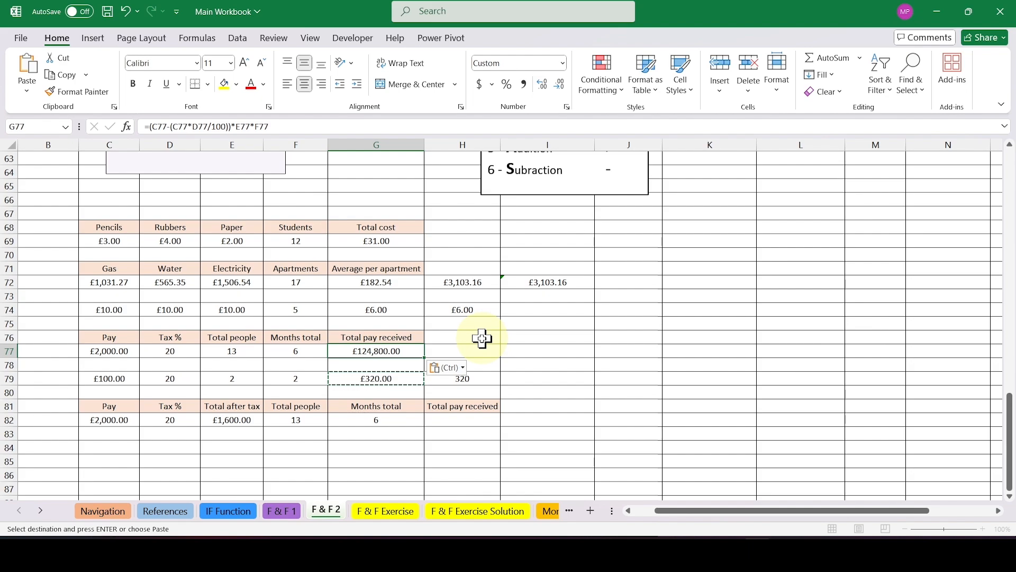
left_click(476, 431)
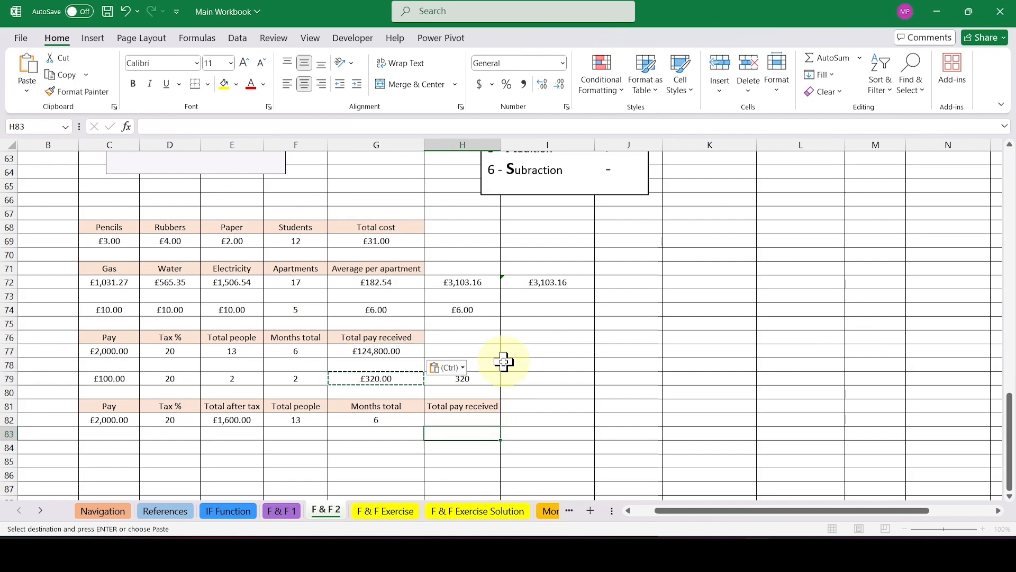
left_click(476, 420)
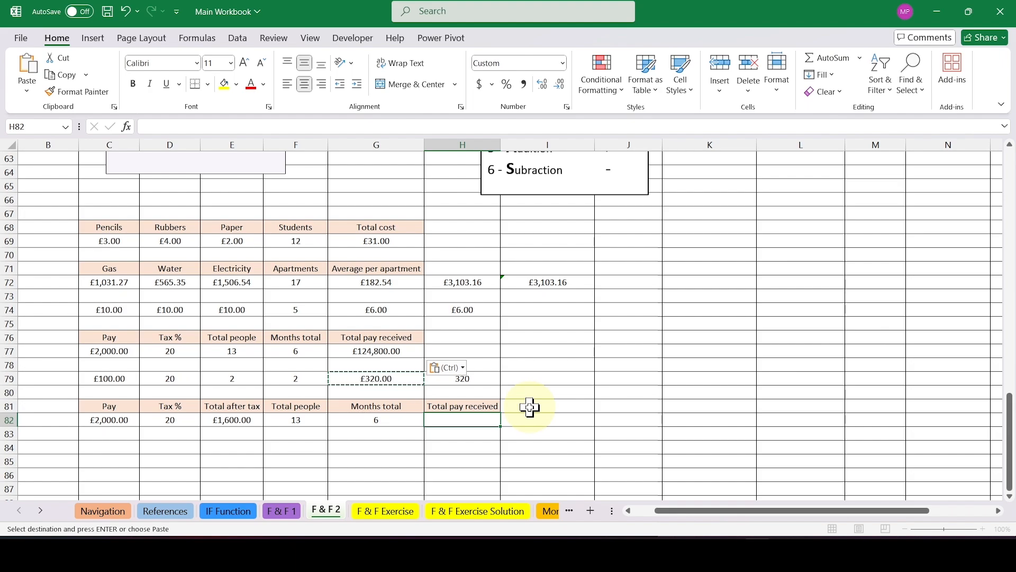
key("Escape")
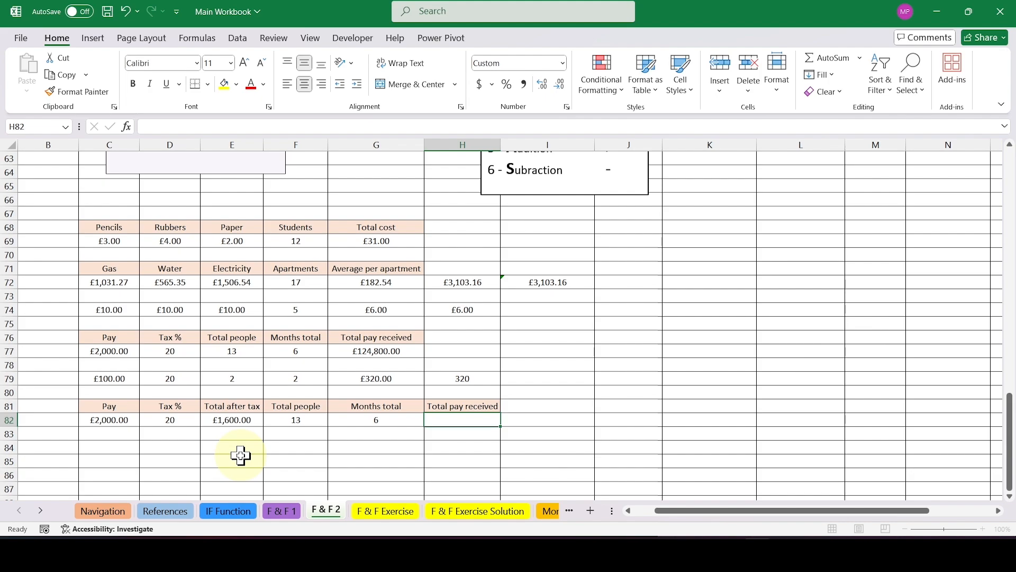
Examine the bracketed after-tax part of the G79 formula against the Total after tax column in row 82, leaving the formula as it is.
double_click(237, 420)
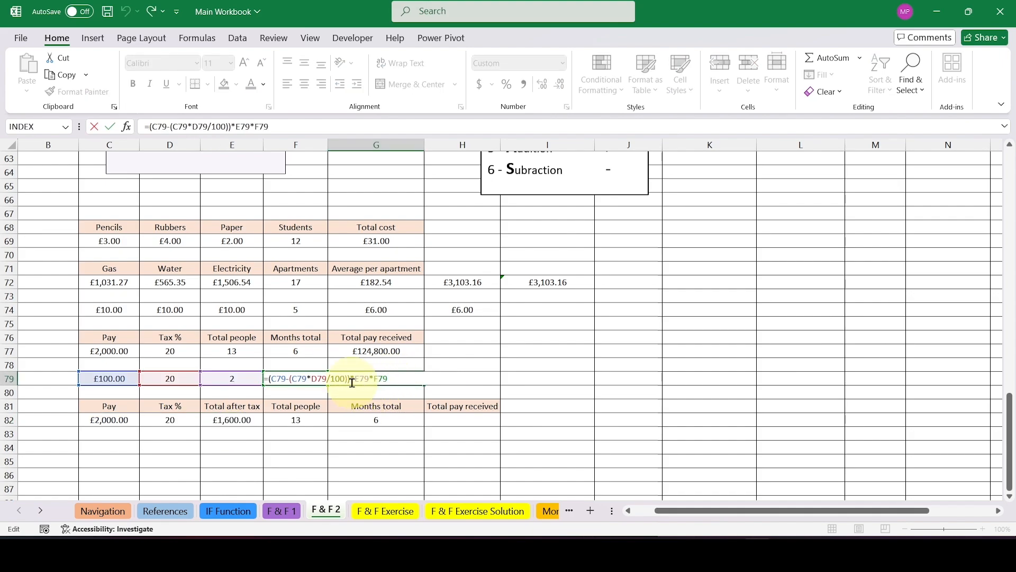
left_click_drag(352, 382, 267, 383)
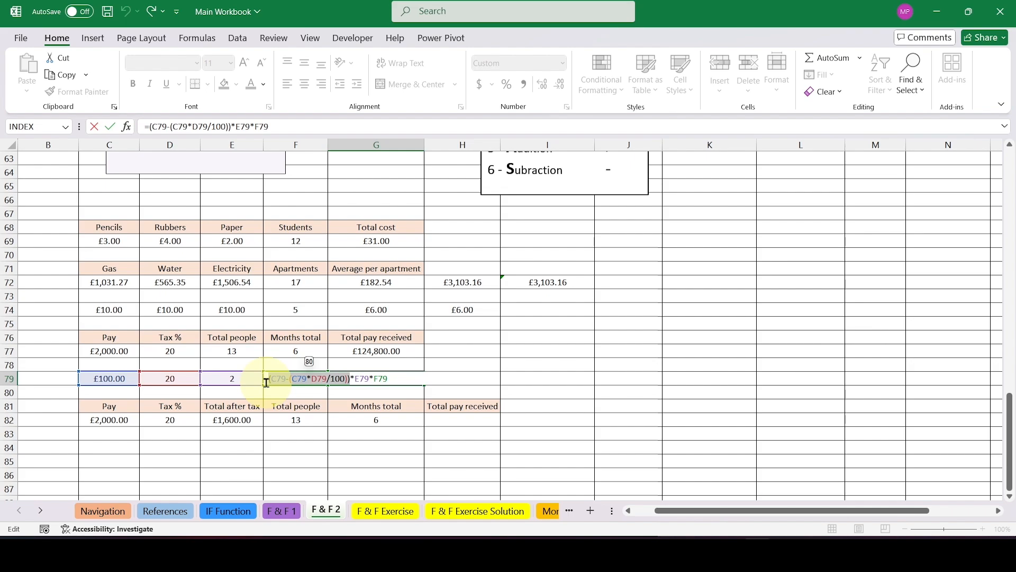
key("Escape")
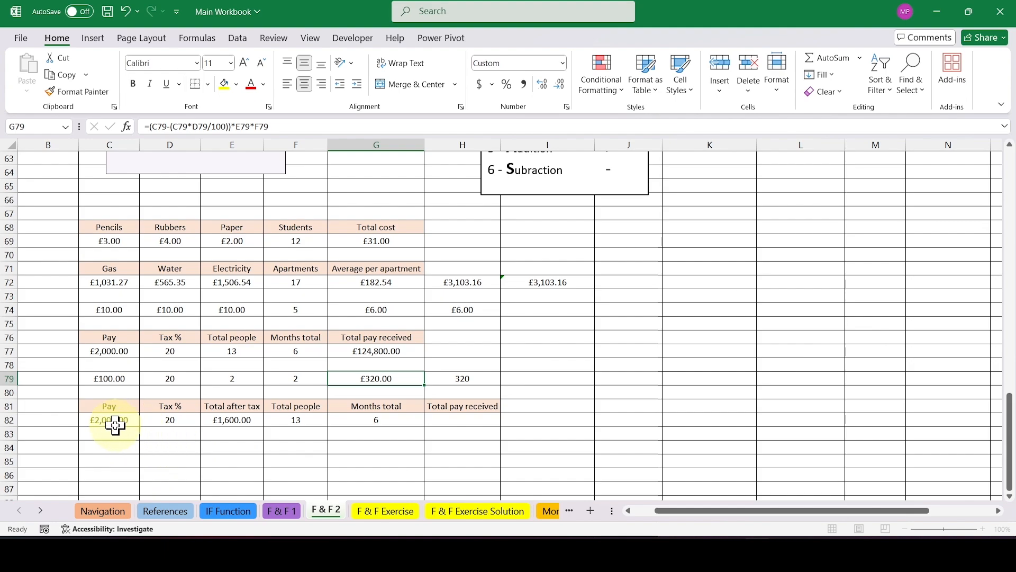
Calculate Total pay received in H82 with the formula =E82*F82*G82.
left_click(460, 420)
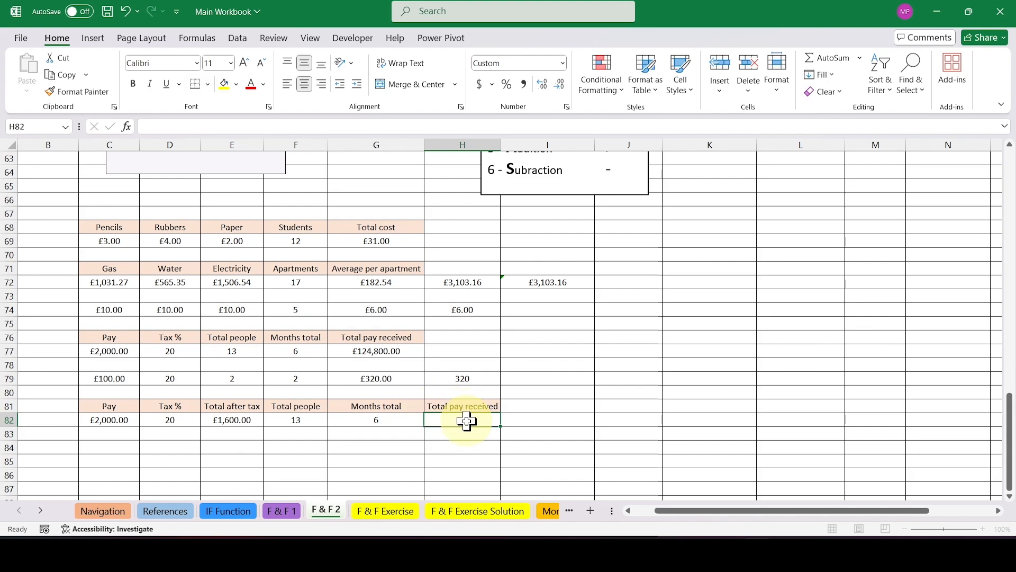
type("=")
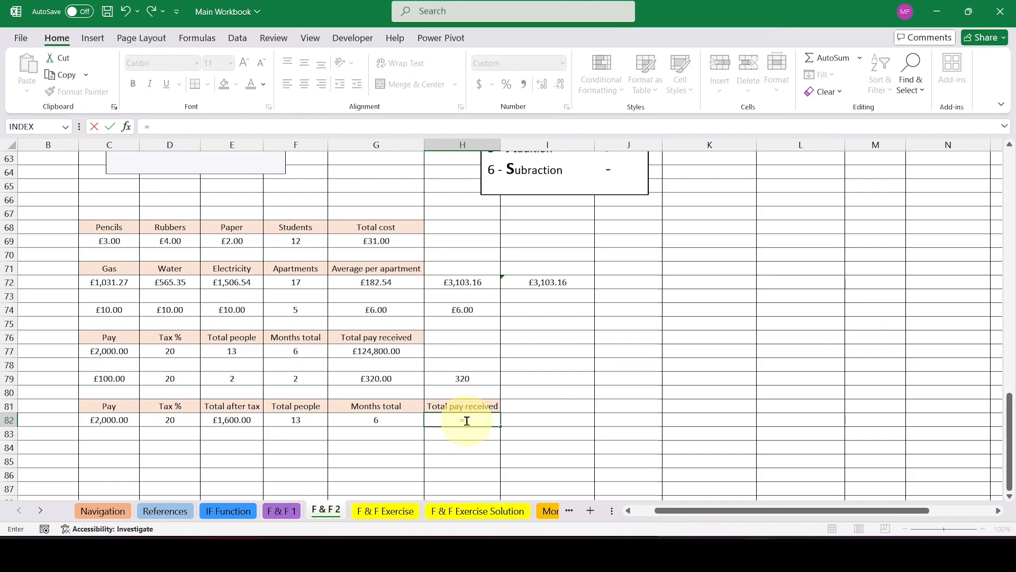
left_click(229, 419)
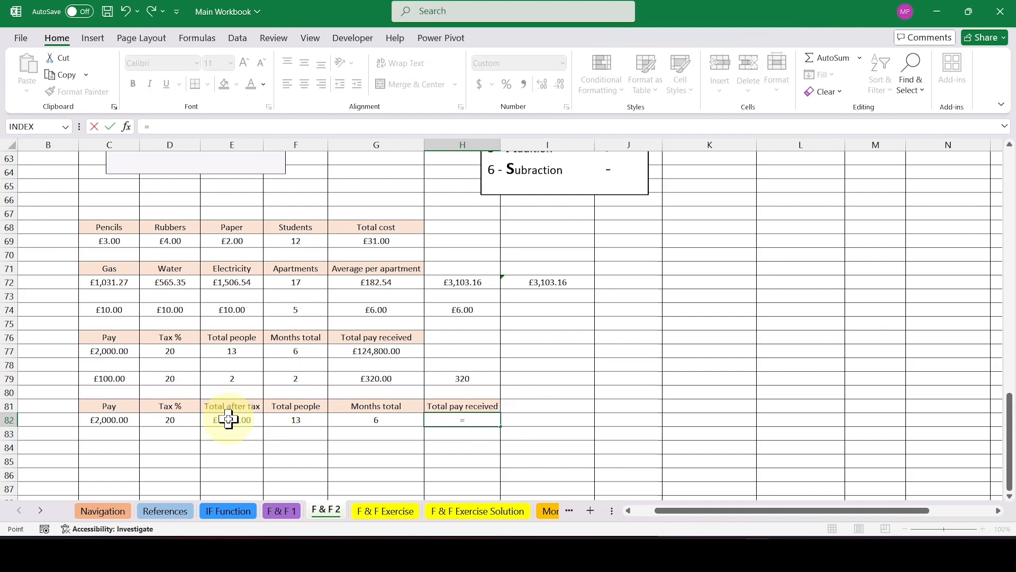
type("*")
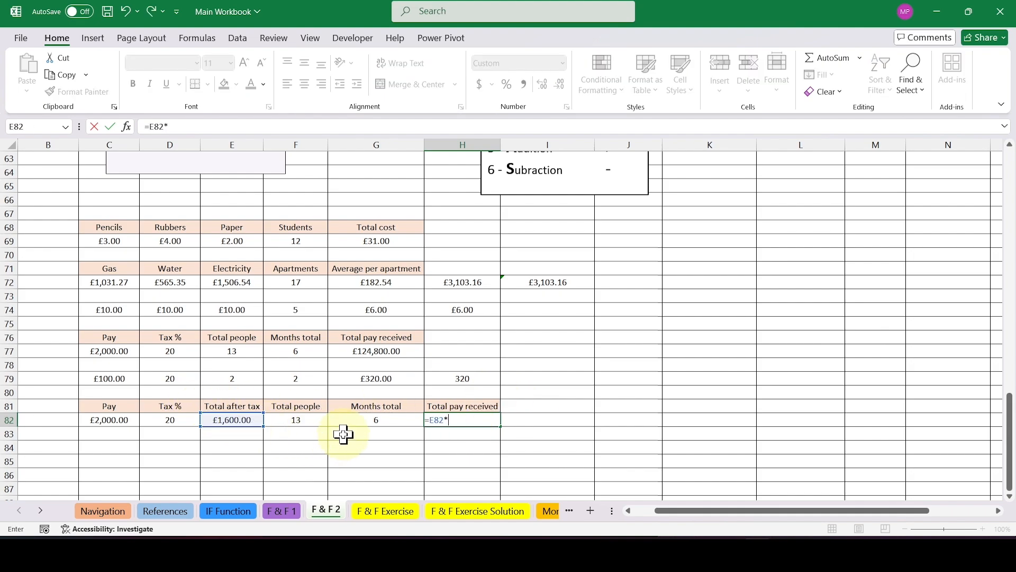
left_click(315, 421)
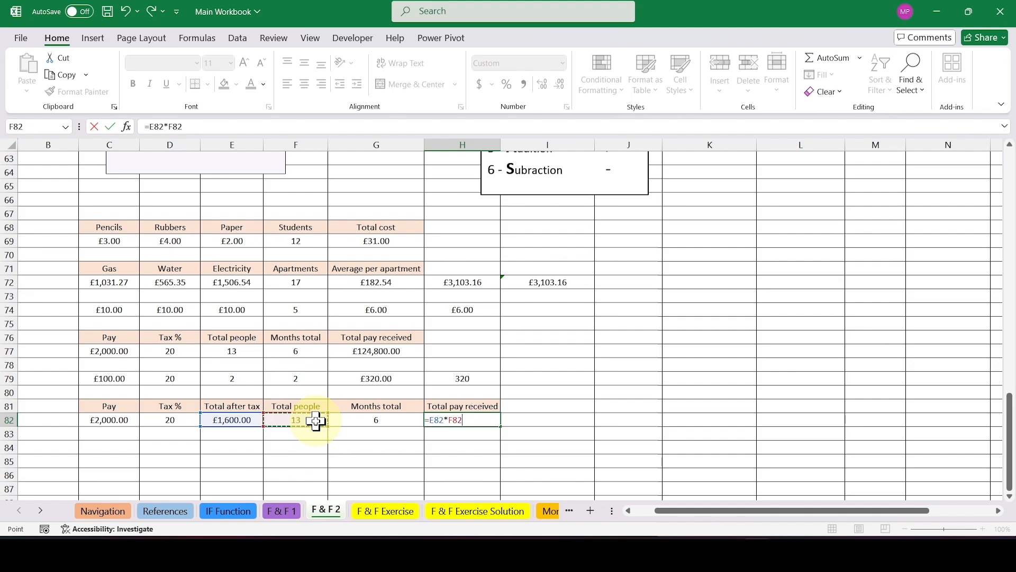
type("*")
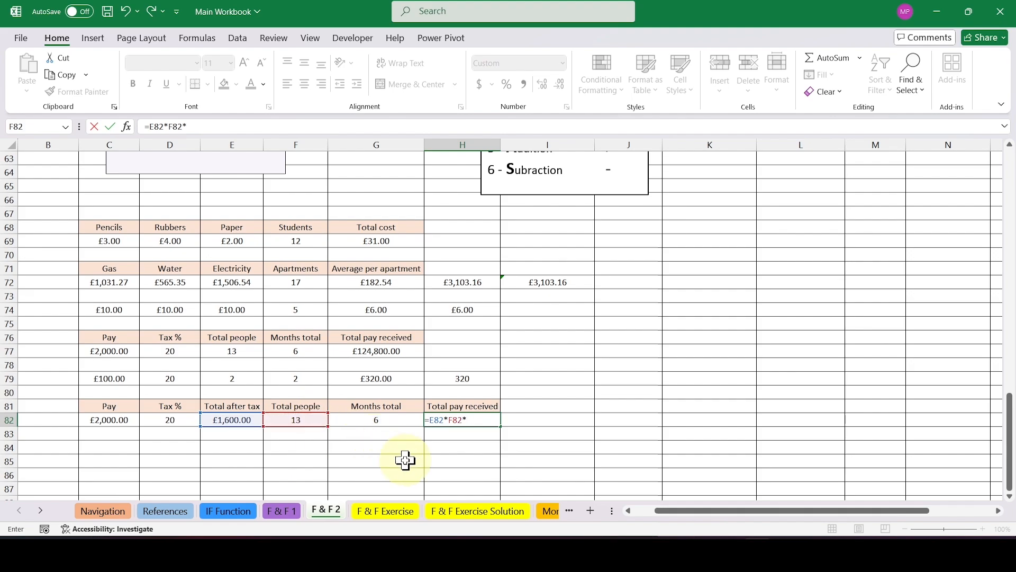
left_click(399, 421)
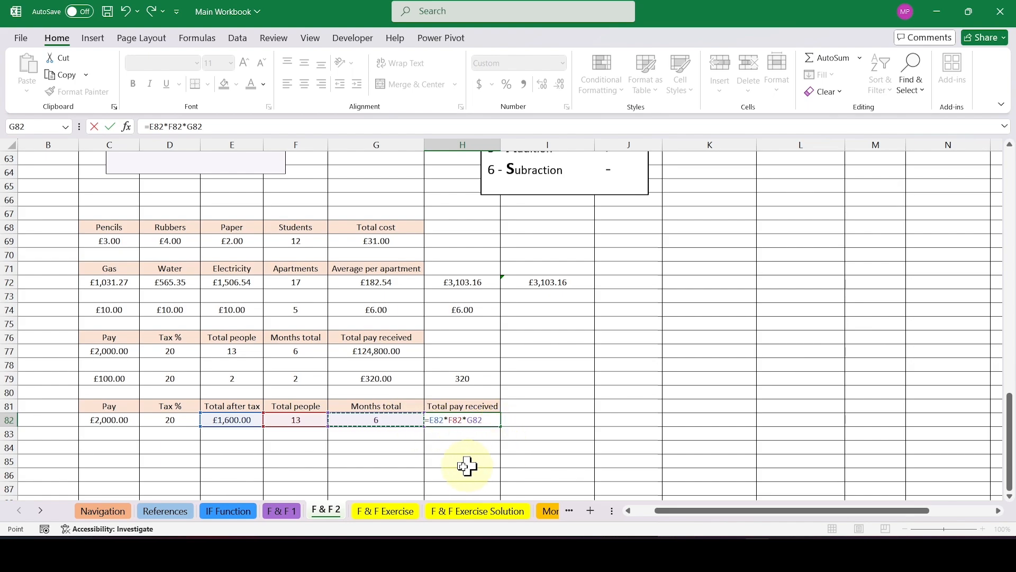
key("Return")
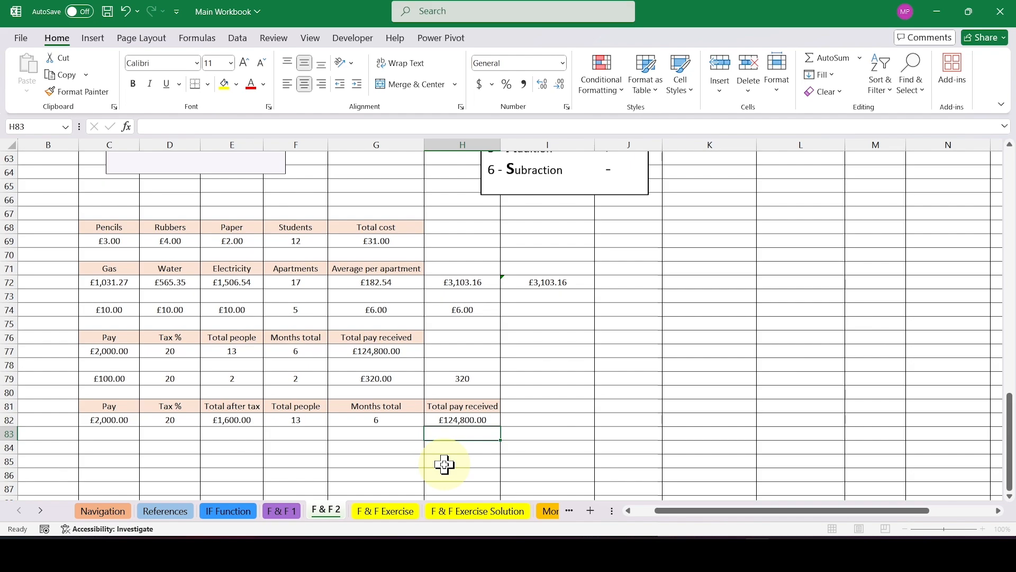
left_click(491, 418)
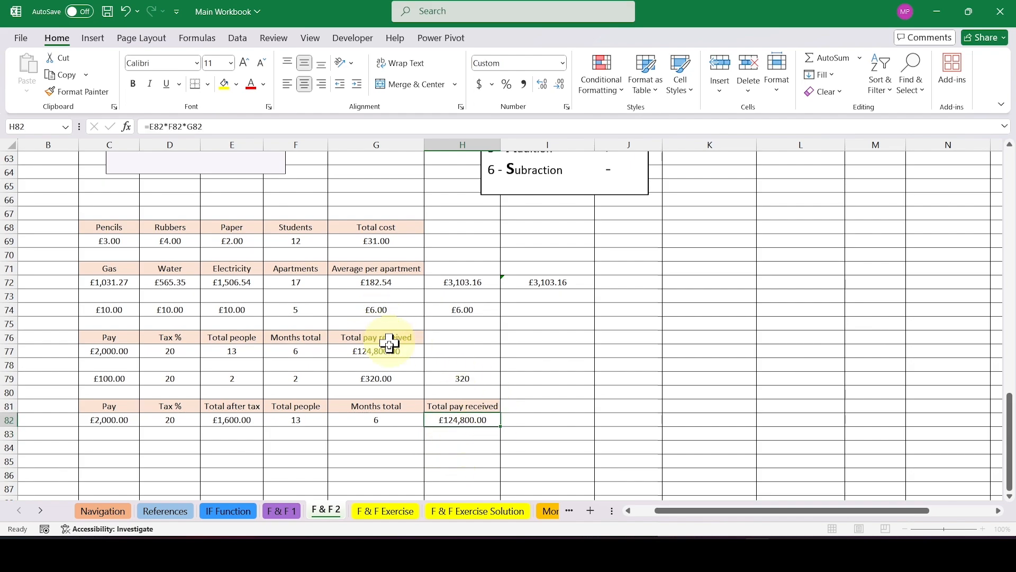